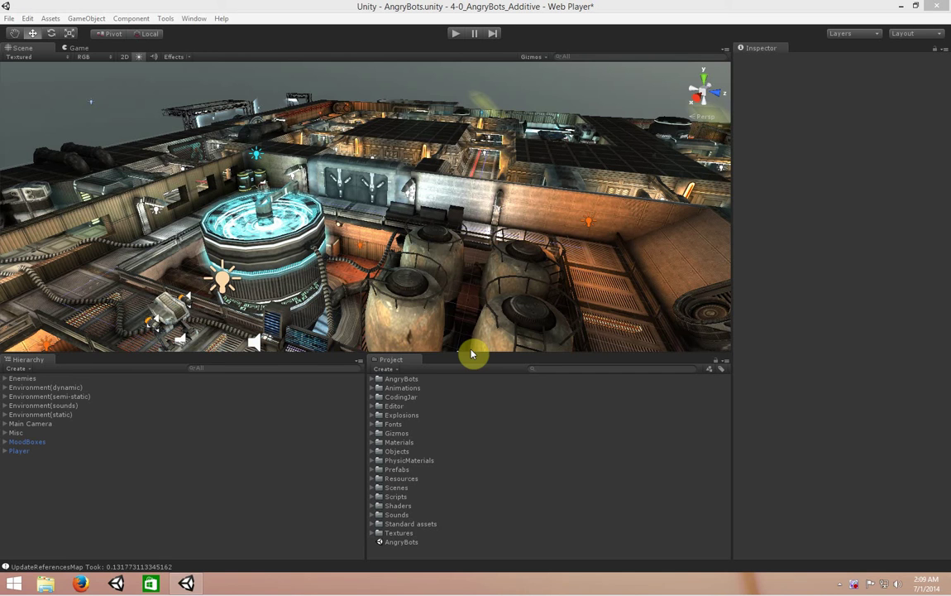
# Enlarge the Scene view slightly and orbit it to look across the level.
pyautogui.moveTo(469, 352); pyautogui.dragTo(467, 375)
pyautogui.keyDown('alt'); pyautogui.moveTo(474, 279); pyautogui.dragTo(434, 216); pyautogui.keyUp('alt')
pyautogui.click(27, 18)
pyautogui.click(72, 186)
pyautogui.click(334, 45)
# Open the project's Editor settings and check the Asset Serialization mode options.
pyautogui.click(27, 18)
pyautogui.moveTo(138, 261)
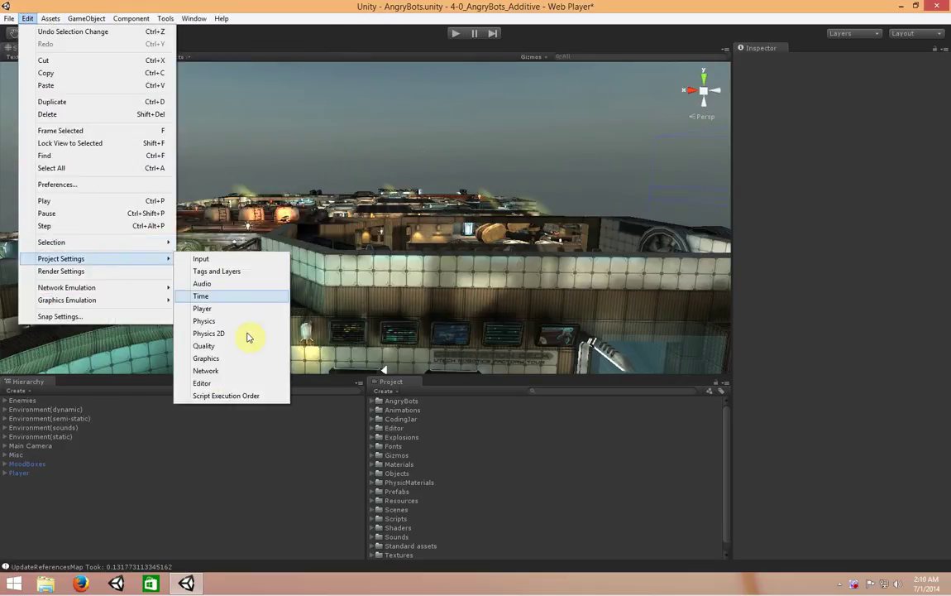
pyautogui.click(237, 383)
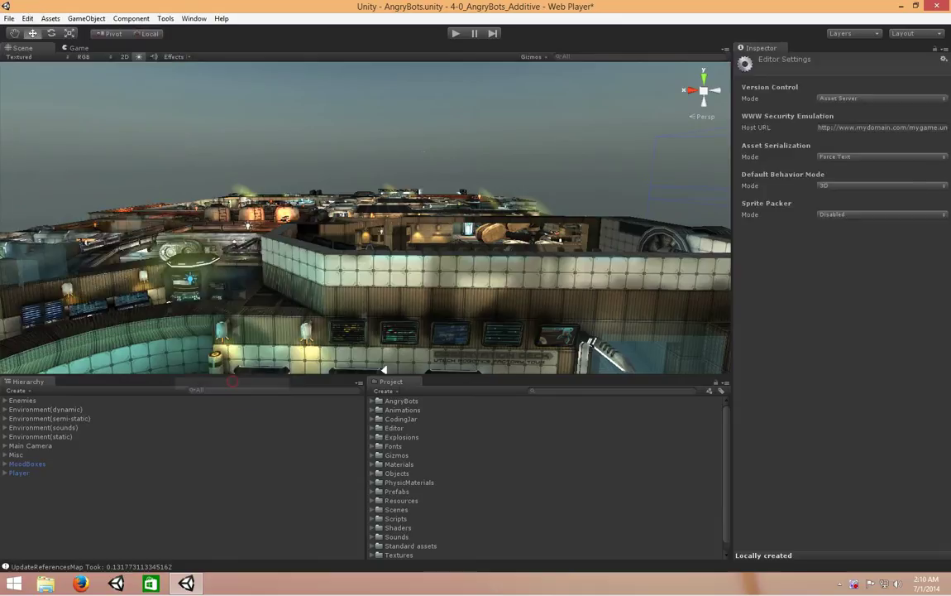
pyautogui.click(853, 158)
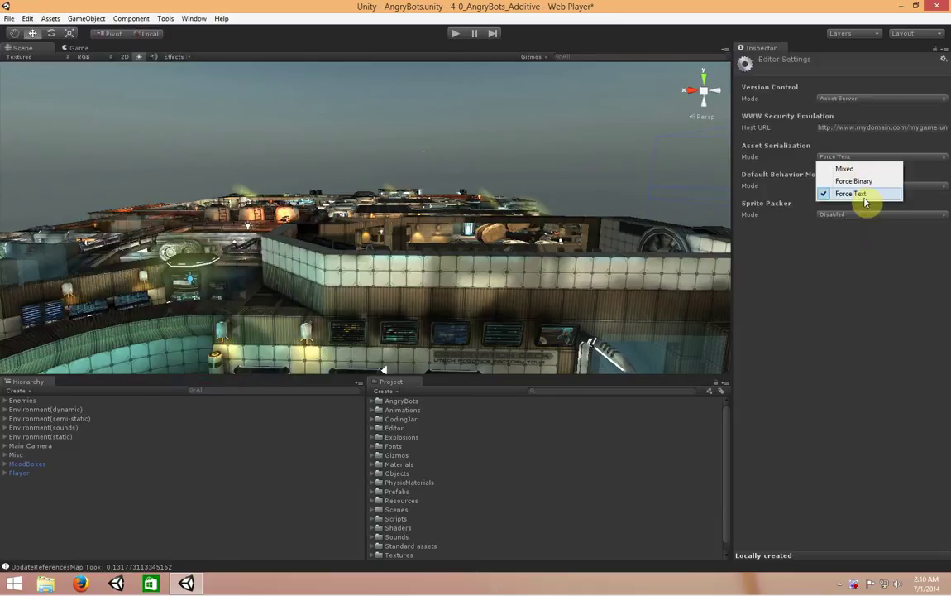
pyautogui.click(840, 301)
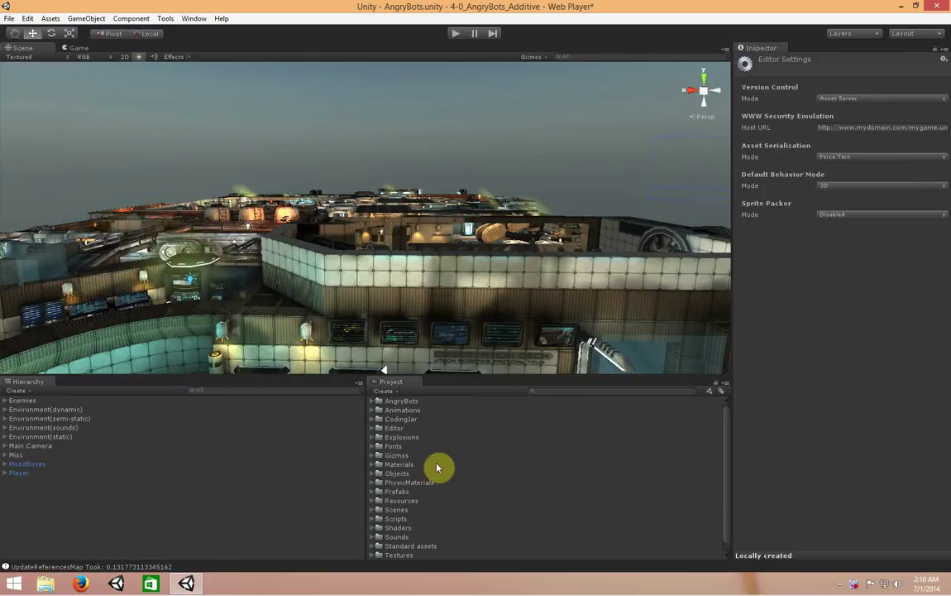
pyautogui.click(215, 505)
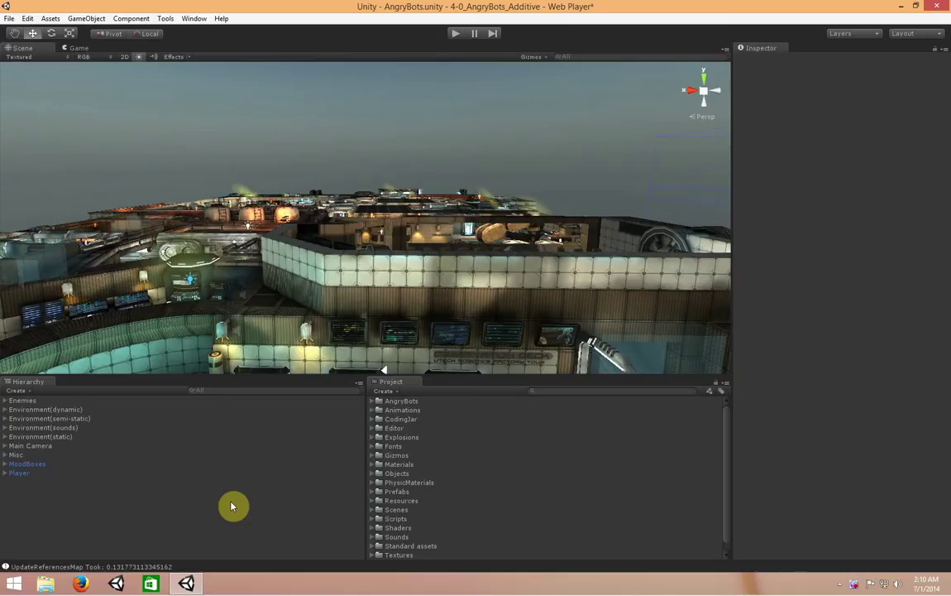
# Examine the scene's top-level objects, including the environment groups, Enemies and Main Camera, in the Scene view.
pyautogui.click(80, 416)
pyautogui.click(92, 428)
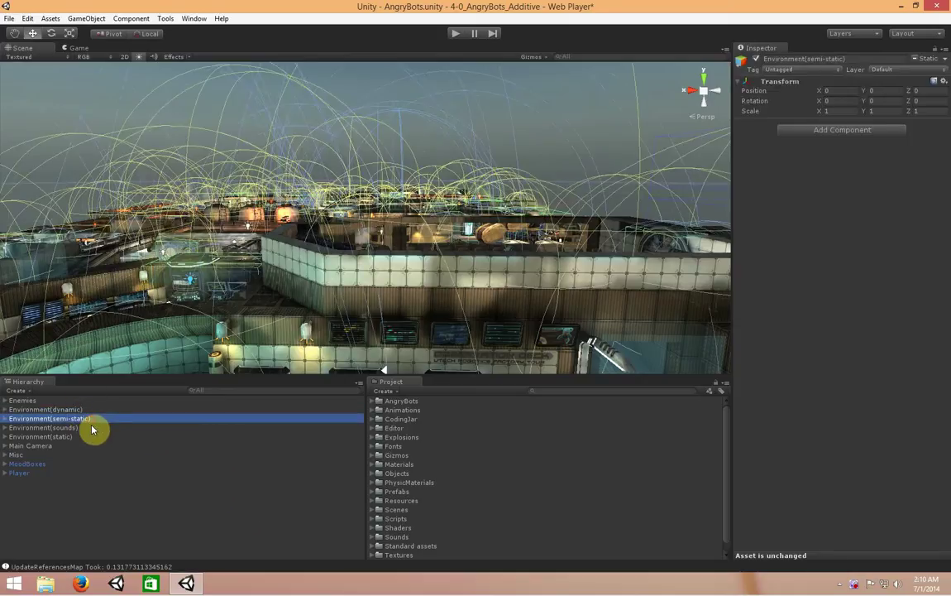
pyautogui.click(90, 437)
pyautogui.click(78, 402)
pyautogui.keyDown('alt'); pyautogui.moveTo(197, 331); pyautogui.dragTo(745, 317); pyautogui.keyUp('alt')
pyautogui.moveTo(744, 316); pyautogui.dragTo(401, 309, button='right')
pyautogui.moveTo(474, 312); pyautogui.dragTo(364, 314, button='right')
pyautogui.click(105, 437)
pyautogui.click(94, 447)
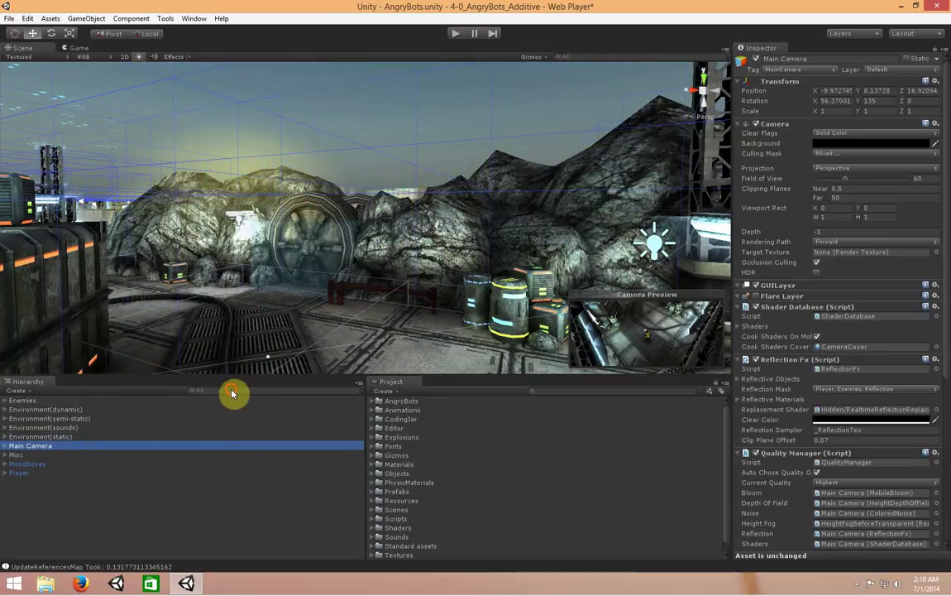
# Filter the scene hierarchy by "Cube" and select all objects named Cube.
pyautogui.hotkey('ctrl', 'f')
pyautogui.write('Cubes')
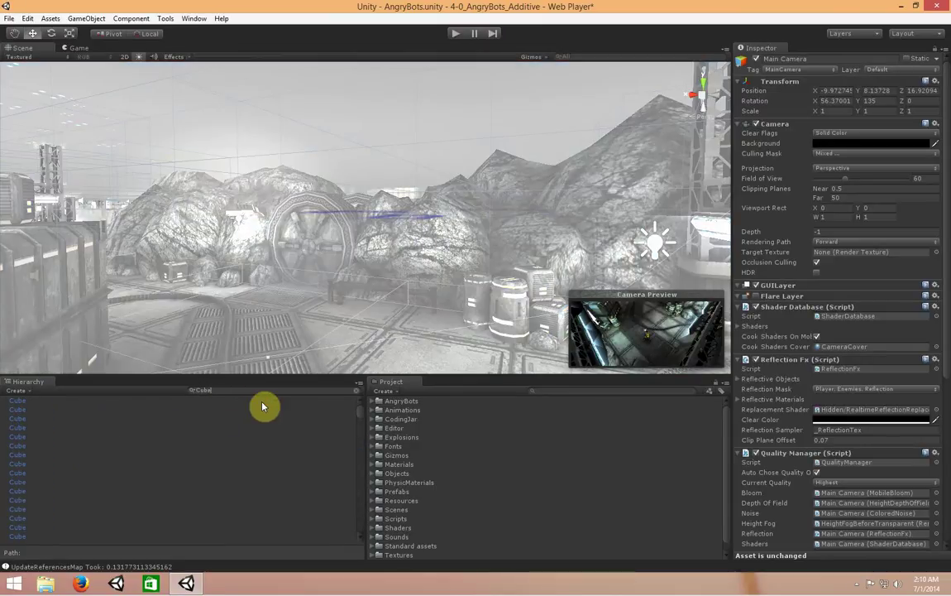
pyautogui.press('BackSpace')
pyautogui.click(140, 453)
pyautogui.click(51, 408)
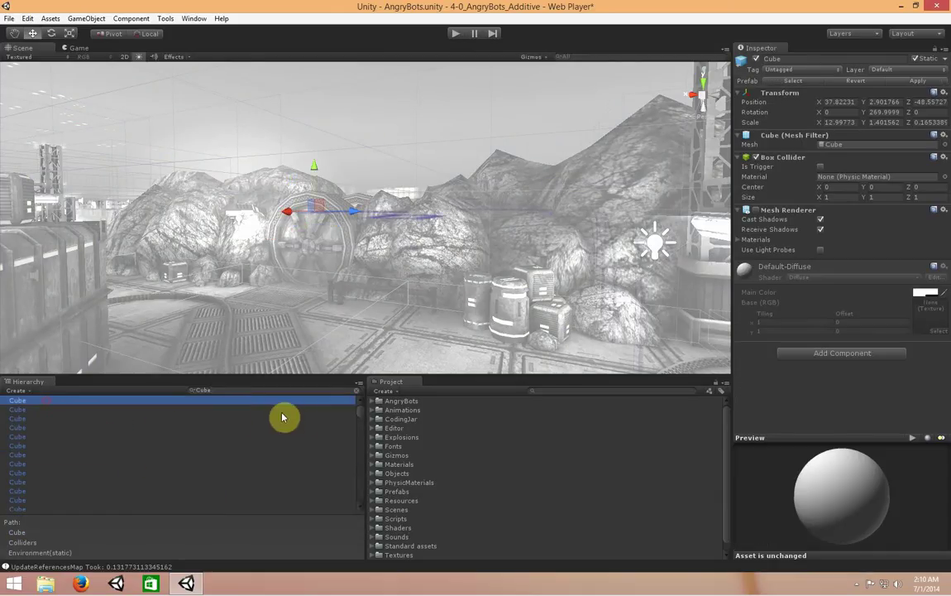
pyautogui.moveTo(360, 414); pyautogui.dragTo(370, 494)
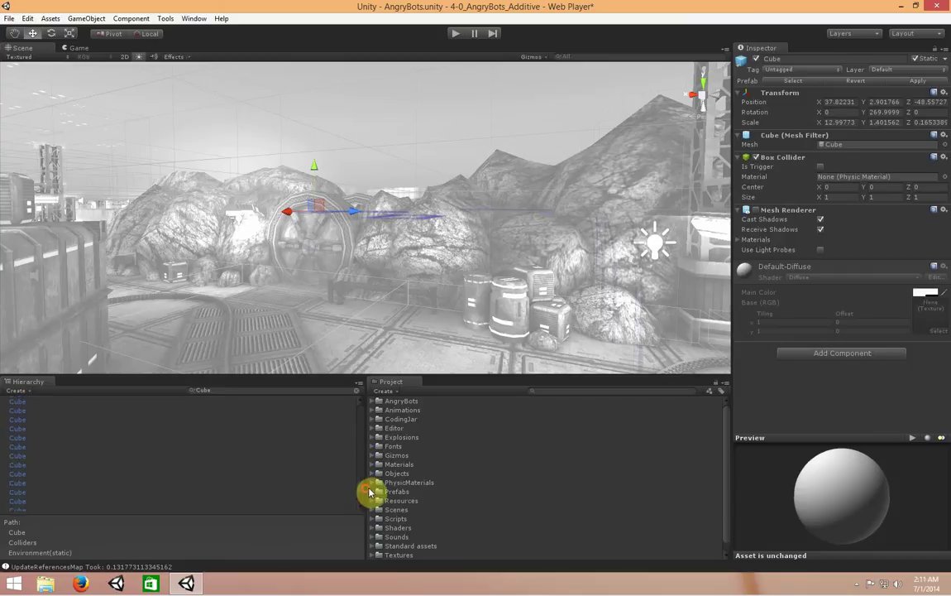
pyautogui.scroll(5, 145, 456)
pyautogui.keyDown('shift'); pyautogui.click(38, 436); pyautogui.keyUp('shift')
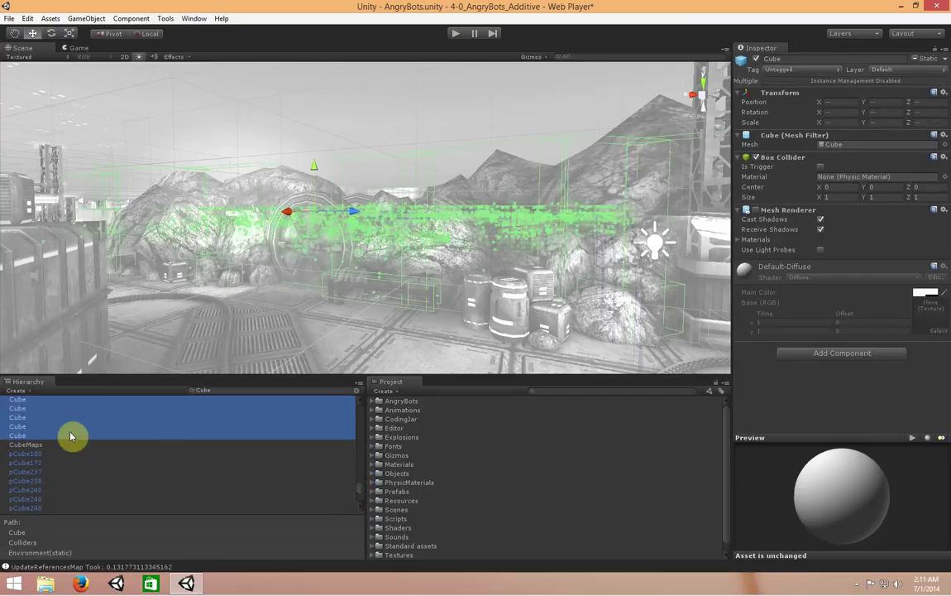
# Remove the Mesh Renderer and Mesh Filter components from all selected Cube objects, leaving their Box Colliders.
pyautogui.keyDown('alt'); pyautogui.moveTo(198, 351); pyautogui.dragTo(303, 355); pyautogui.keyUp('alt')
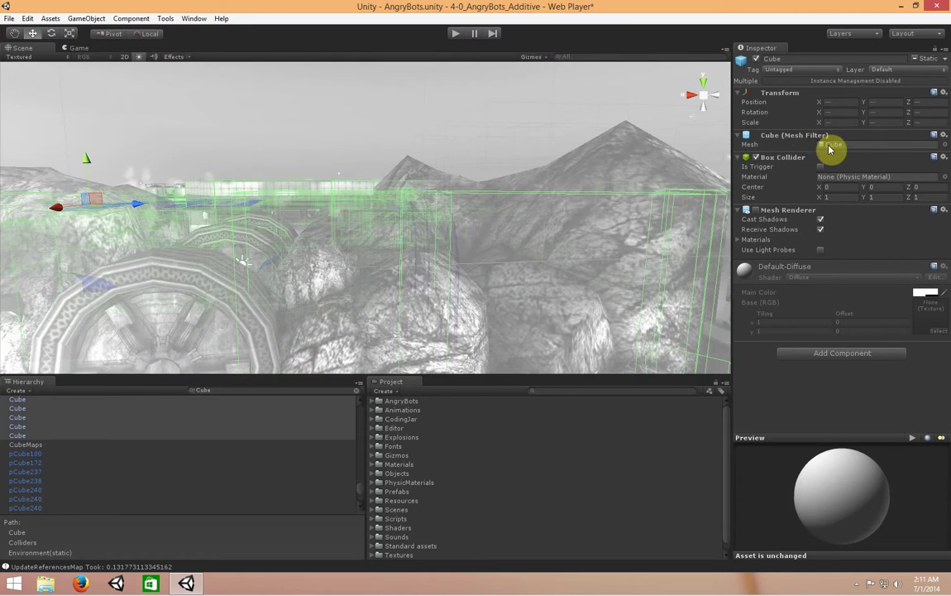
pyautogui.rightClick(777, 217)
pyautogui.click(786, 247)
pyautogui.rightClick(792, 137)
pyautogui.click(868, 170)
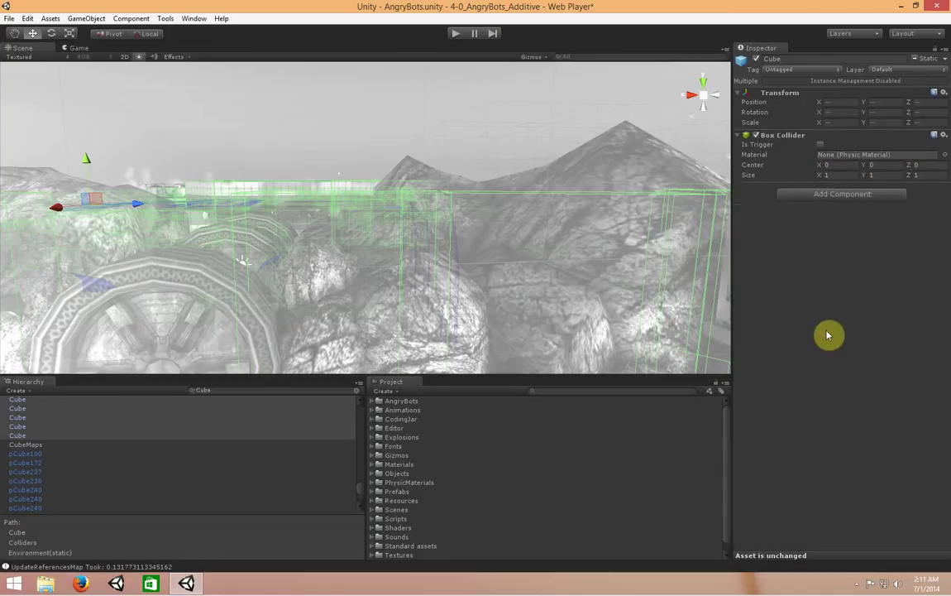
# Save the scene as AngryBots-NoCubes in the project's Assets folder and accept the additional save.
pyautogui.click(8, 19)
pyautogui.click(58, 73)
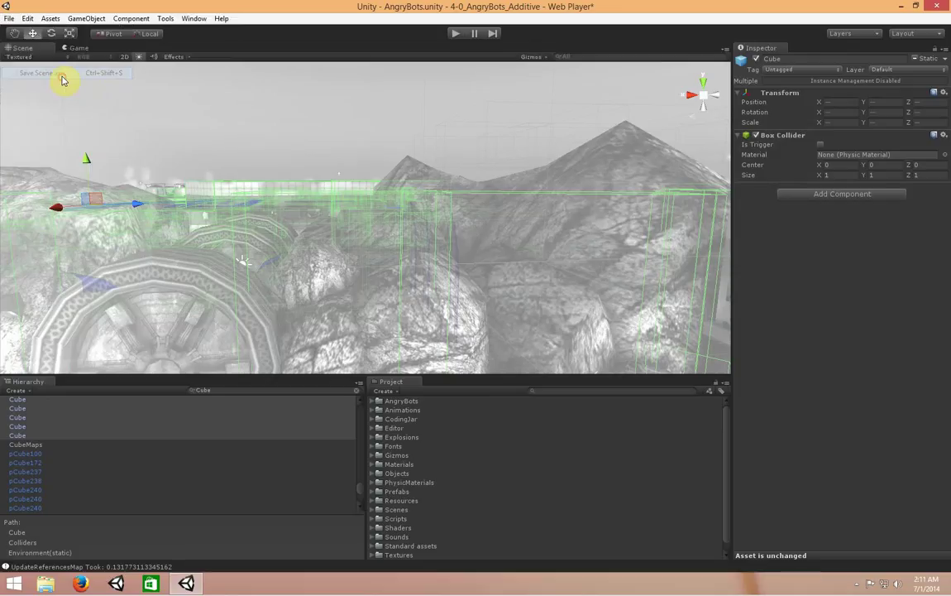
pyautogui.scroll(-2, 468, 213)
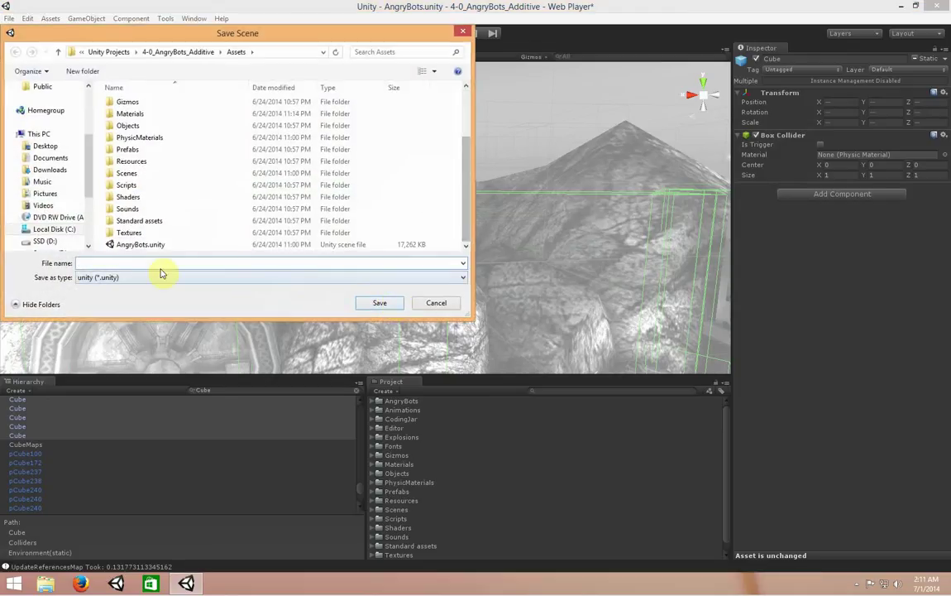
pyautogui.write('AngryBots-NoCubes')
pyautogui.press('Return')
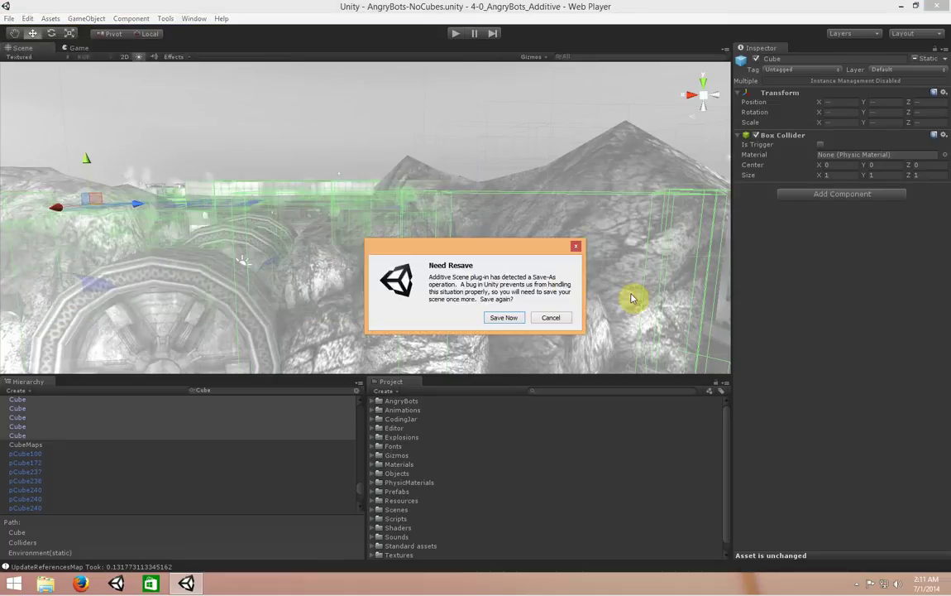
pyautogui.click(512, 320)
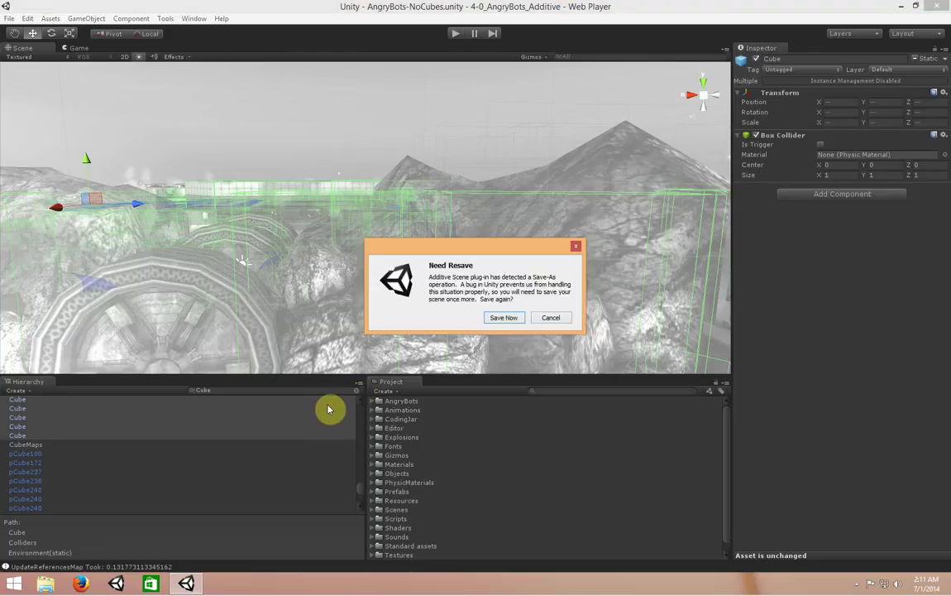
pyautogui.click(499, 317)
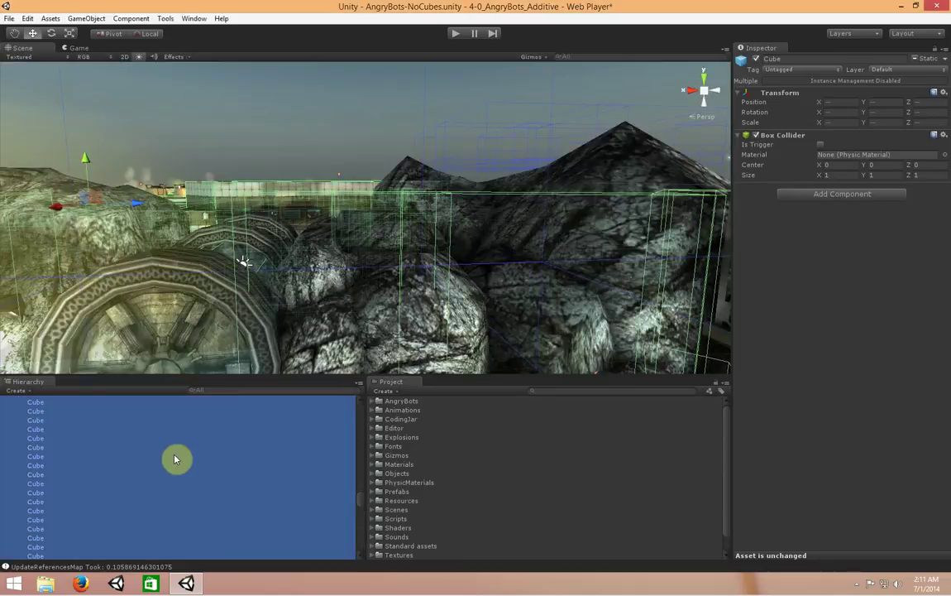
# Reduce the selection to one Cube object, then select the AngryBots-NoCubes scene asset in the project.
pyautogui.click(176, 457)
pyautogui.scroll(-1, 484, 488)
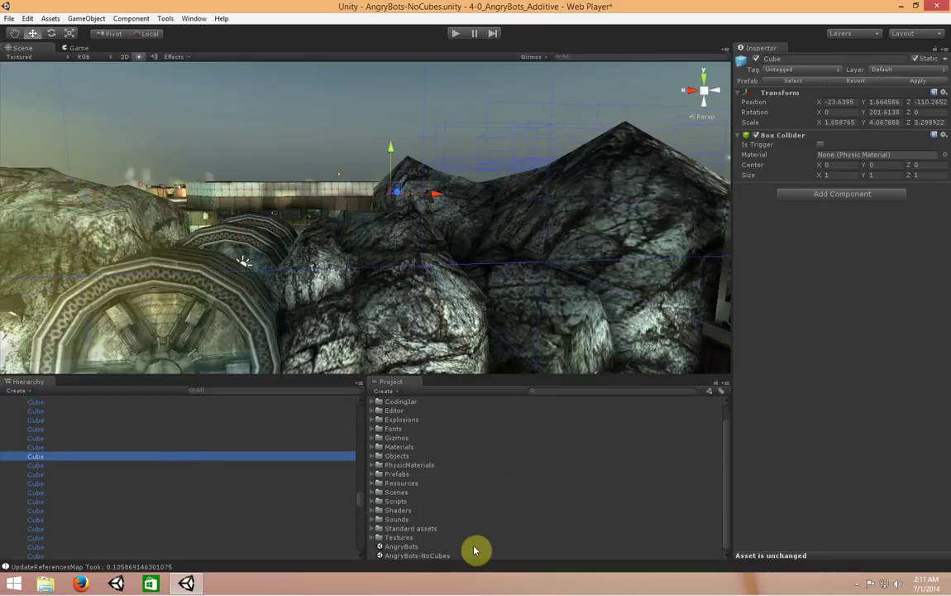
pyautogui.click(450, 558)
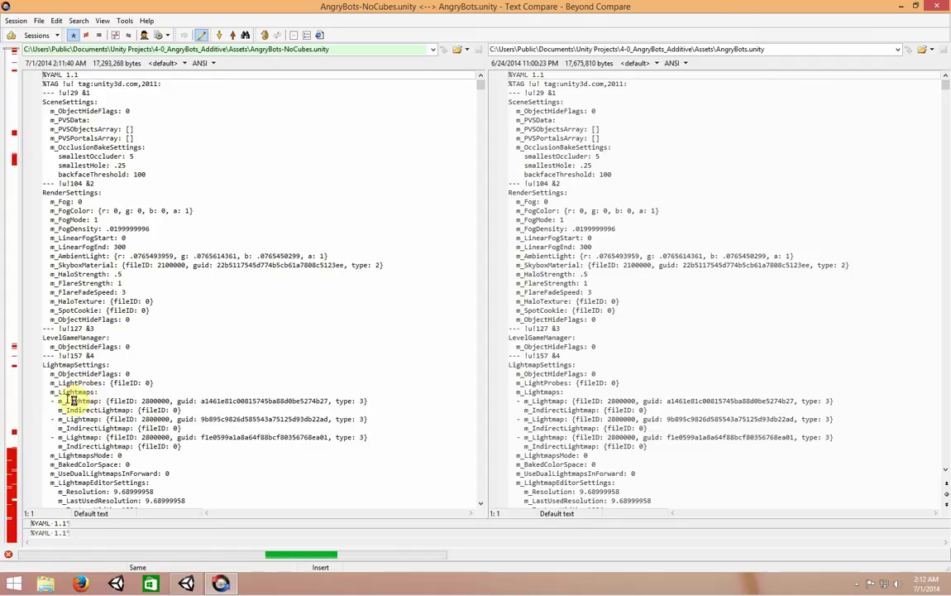
# In Beyond Compare, examine the Renderer differences between AngryBots-NoCubes.unity and AngryBots.unity.
pyautogui.click(12, 458)
pyautogui.scroll(8, 280, 348)
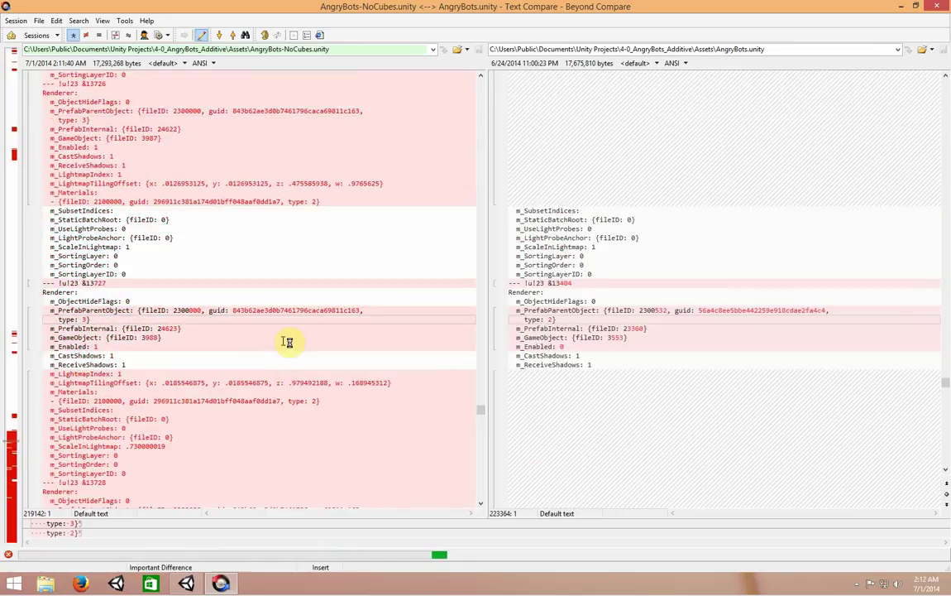
pyautogui.scroll(4, 280, 338)
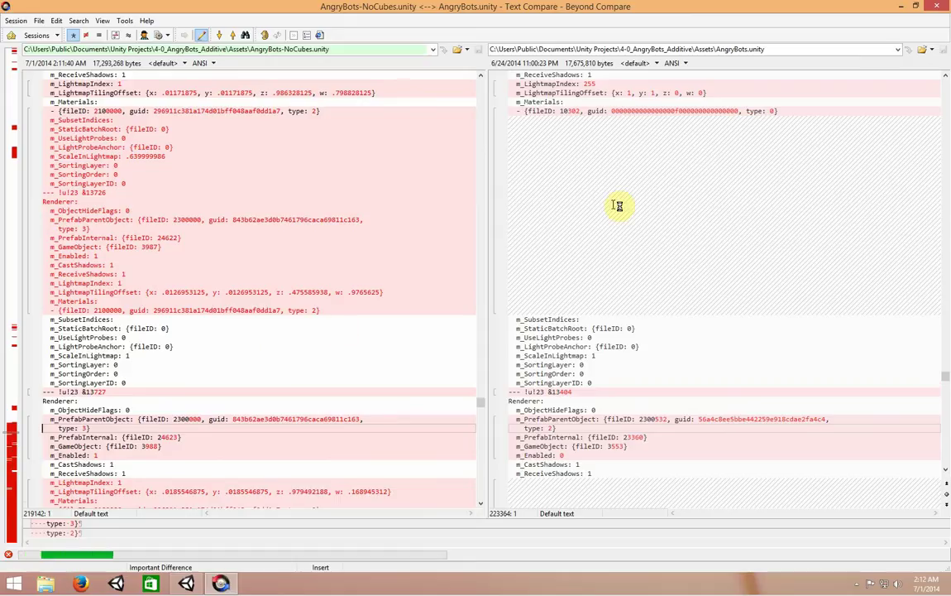
pyautogui.scroll(4, 662, 290)
pyautogui.scroll(-20, 669, 302)
pyautogui.scroll(-5, 680, 324)
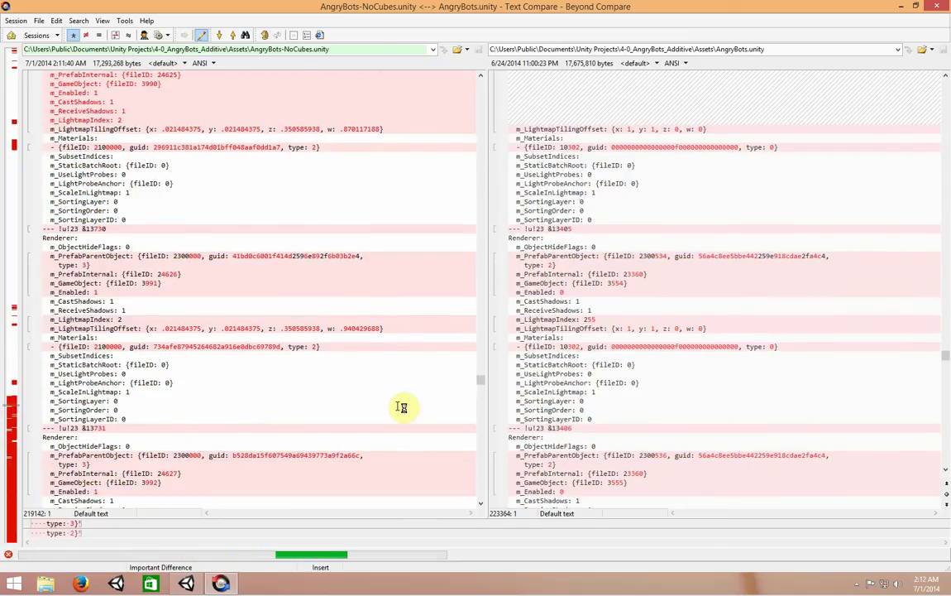
pyautogui.click(222, 353)
pyautogui.click(221, 345)
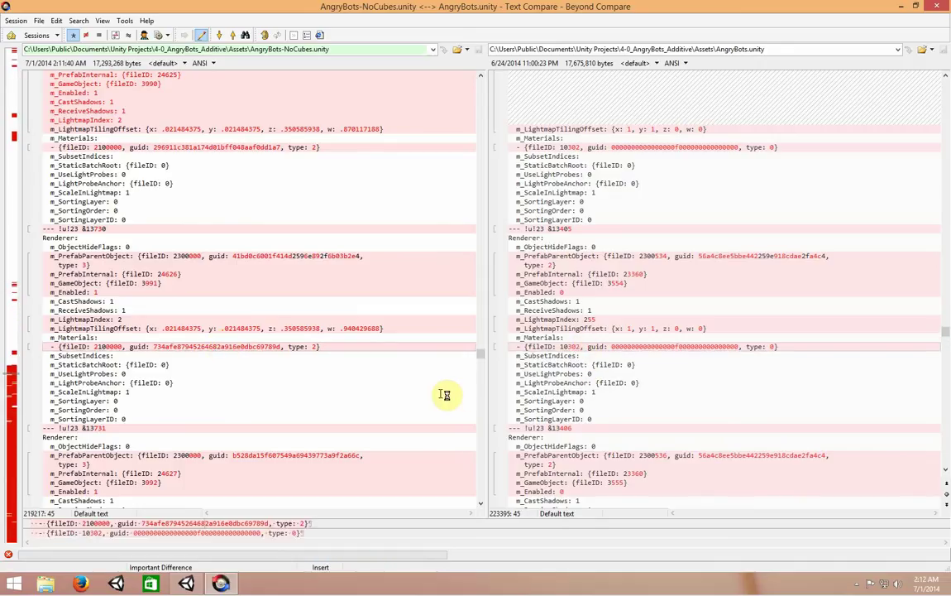
pyautogui.scroll(-20, 427, 333)
pyautogui.scroll(-12, 430, 383)
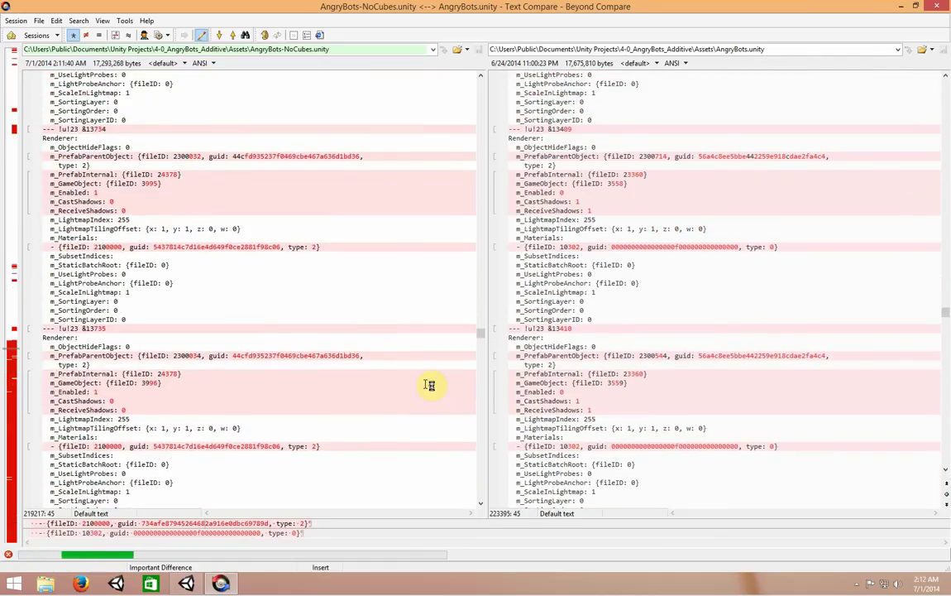
# Review the MeshFilter and further differences between the two scene files, then close the comparison.
pyautogui.click(13, 401)
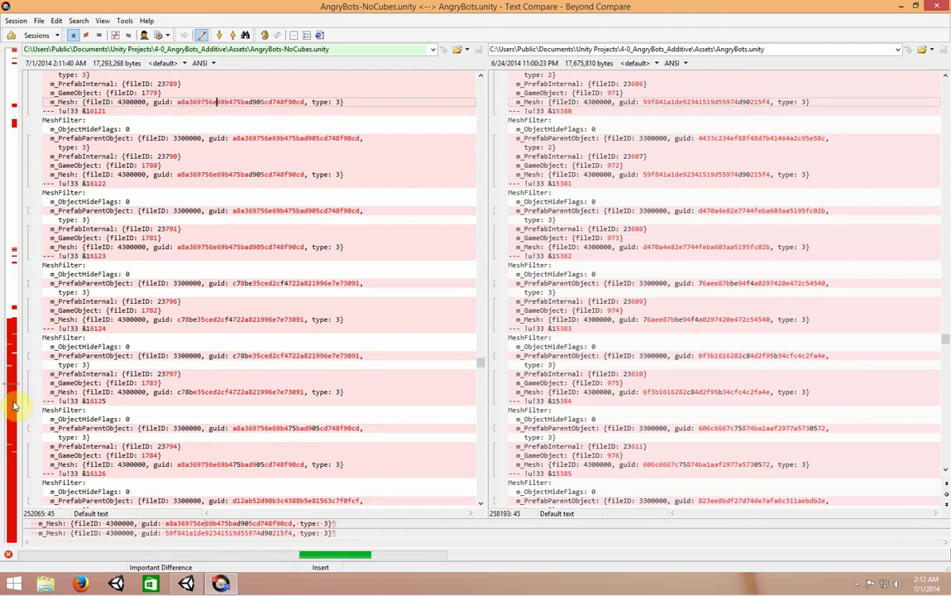
pyautogui.click(12, 417)
pyautogui.click(11, 407)
pyautogui.click(11, 407)
pyautogui.click(14, 426)
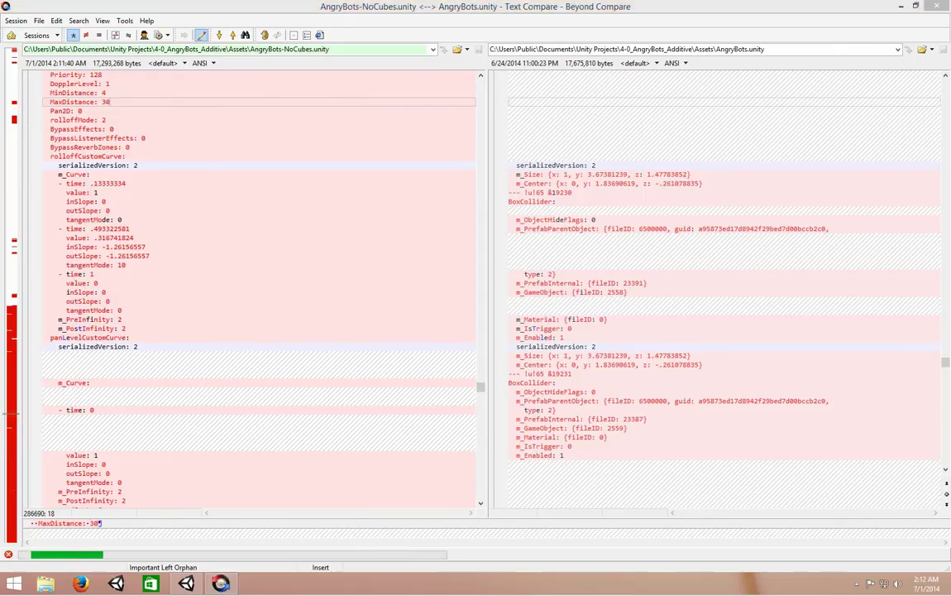
pyautogui.click(936, 5)
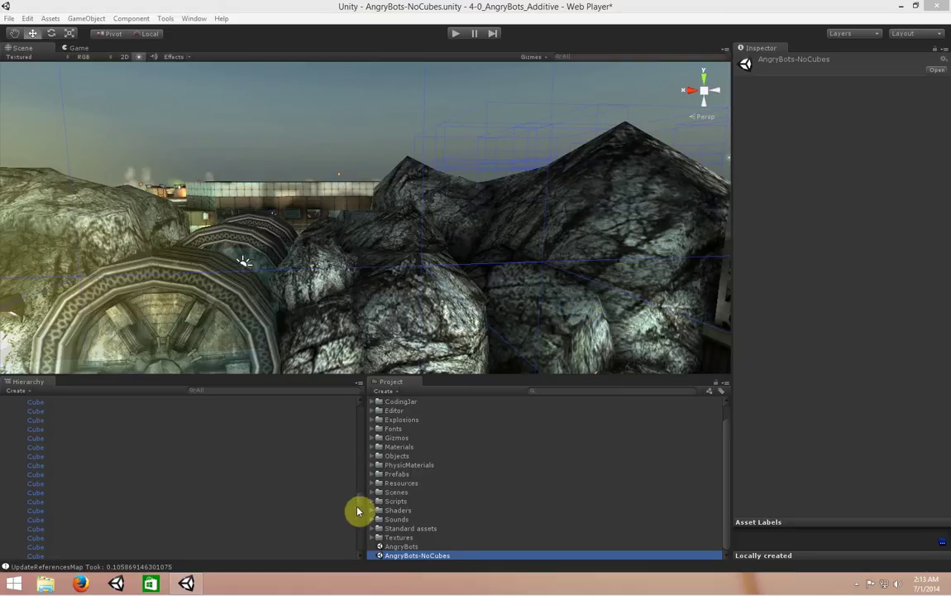
# Expand the Enemies group, examine its EnemyMech and EnemySpider objects in the scene, then collapse the group.
pyautogui.moveTo(361, 506); pyautogui.dragTo(364, 415)
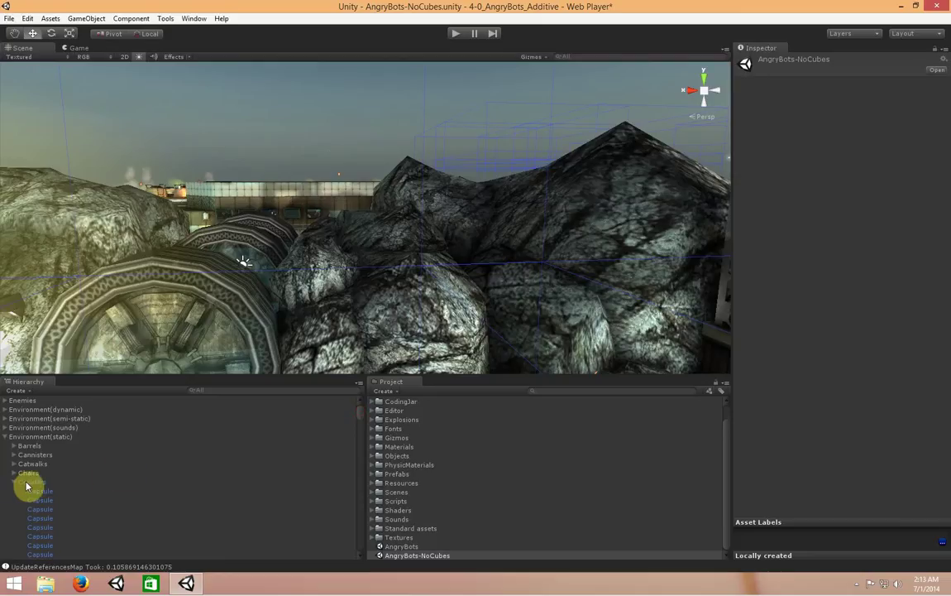
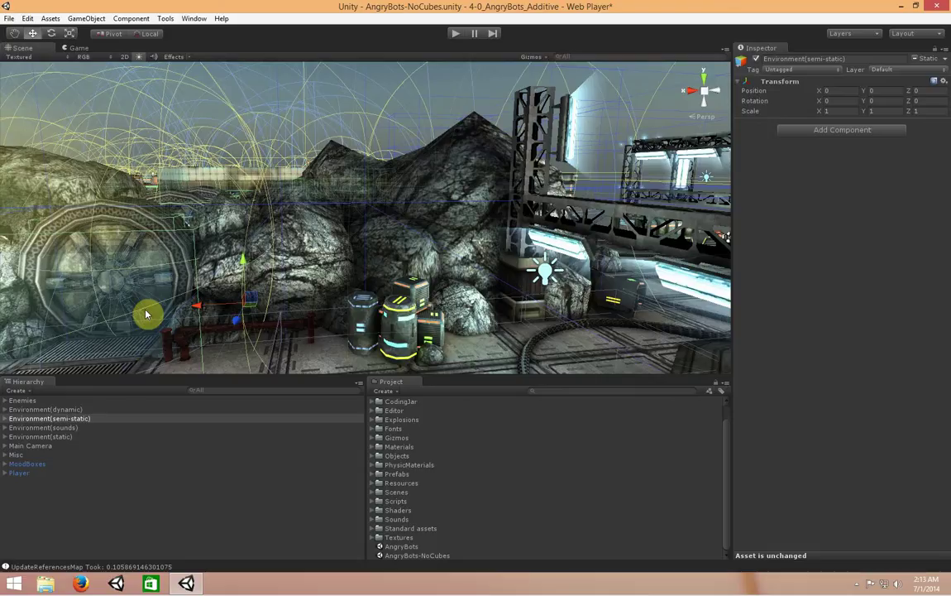
pyautogui.click(31, 401)
pyautogui.keyDown('alt'); pyautogui.moveTo(207, 321); pyautogui.dragTo(136, 331); pyautogui.keyUp('alt')
pyautogui.click(5, 401)
pyautogui.click(41, 427)
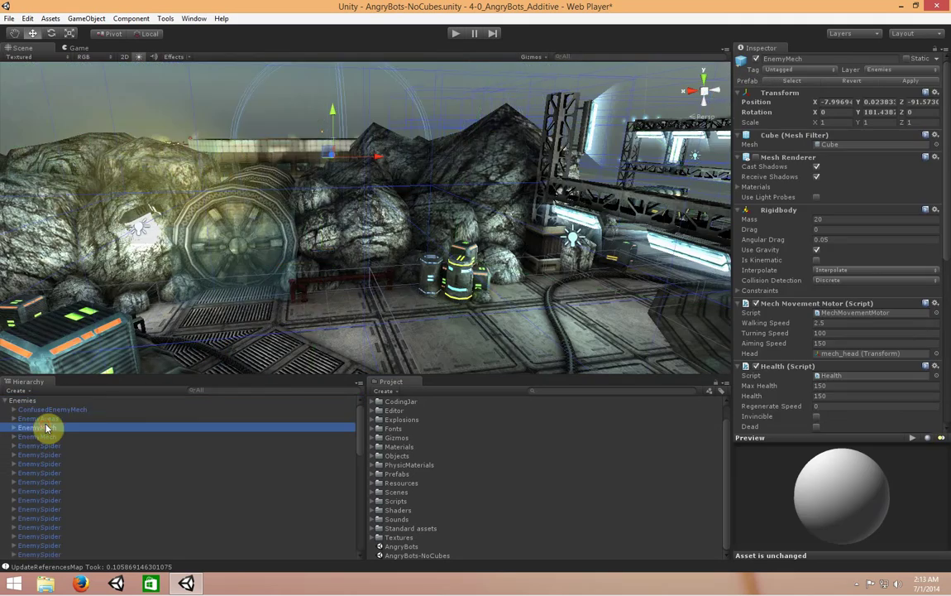
pyautogui.keyDown('alt'); pyautogui.moveTo(385, 304); pyautogui.dragTo(10, 291); pyautogui.keyUp('alt')
pyautogui.press('f')
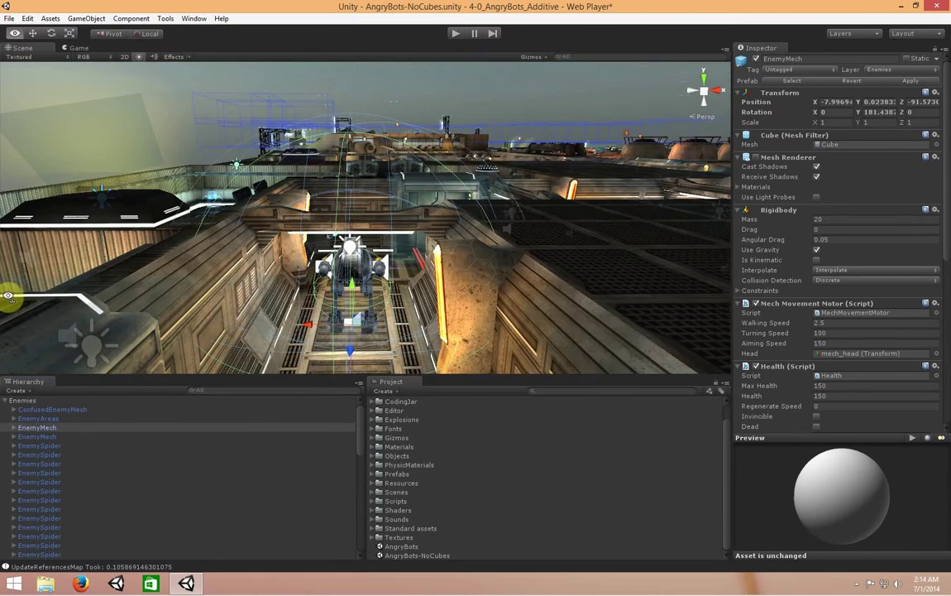
pyautogui.click(76, 469)
pyautogui.doubleClick(79, 500)
pyautogui.keyDown('alt'); pyautogui.moveTo(287, 351); pyautogui.dragTo(17, 382); pyautogui.keyUp('alt')
pyautogui.click(5, 400)
# Expand the Environment(sounds) group, examine its Background Hum objects, then collapse the group.
pyautogui.click(62, 436)
pyautogui.click(13, 428)
pyautogui.click(4, 427)
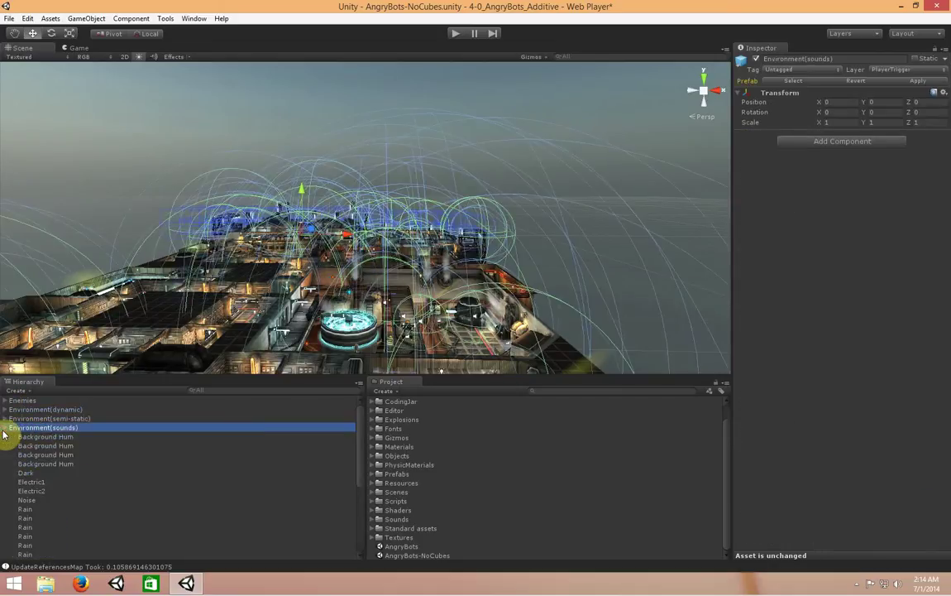
pyautogui.click(58, 445)
pyautogui.click(58, 464)
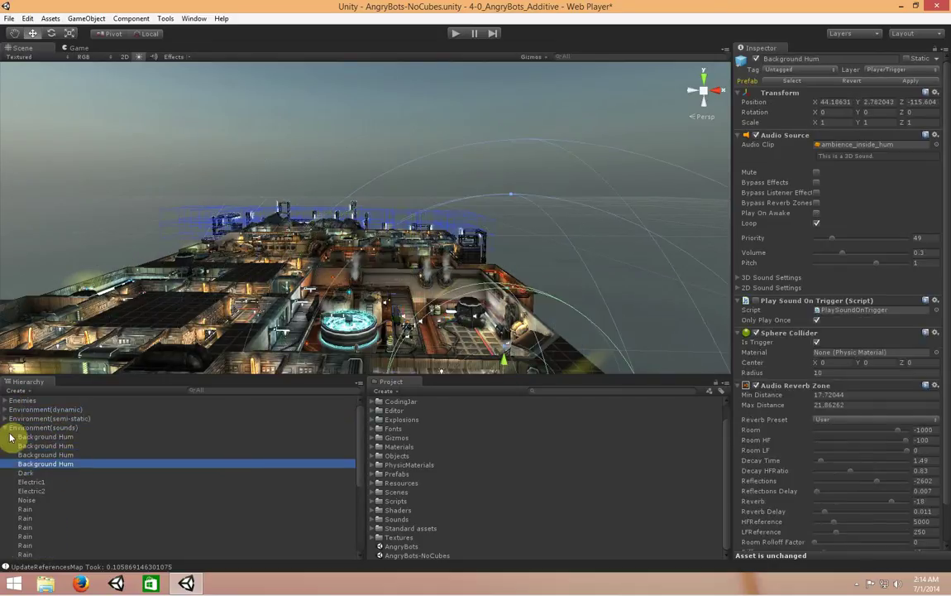
pyautogui.click(5, 428)
# Expand the Environment(static) group and examine its subgroups such as Cannisters, Chairs and Crates.
pyautogui.click(5, 436)
pyautogui.click(57, 455)
pyautogui.click(60, 472)
pyautogui.click(61, 501)
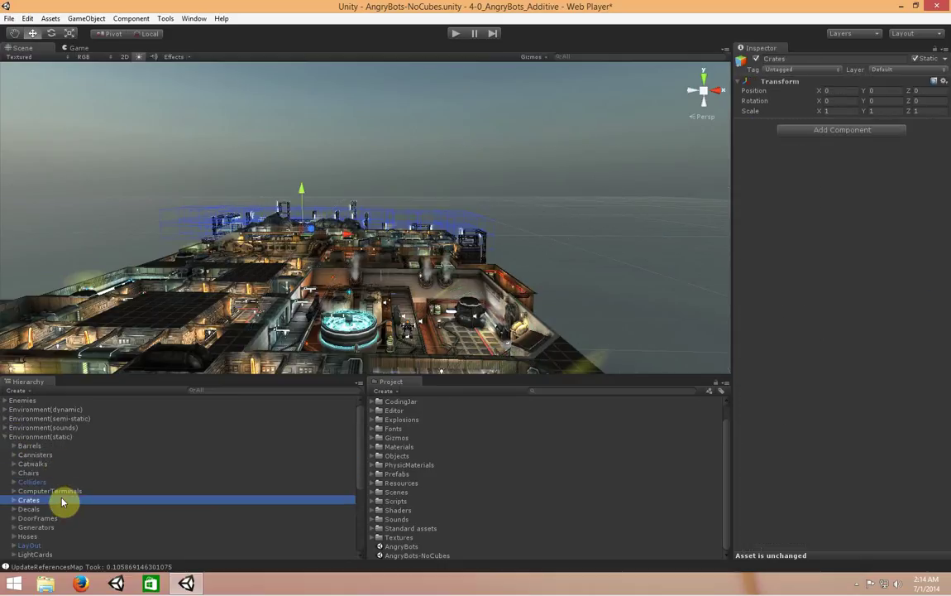
# Collapse the Environment(static) group, clear the selection and look at the tunnel door between the rocks.
pyautogui.click(5, 437)
pyautogui.click(130, 506)
pyautogui.keyDown('alt'); pyautogui.moveTo(273, 299); pyautogui.dragTo(93, 313); pyautogui.keyUp('alt')
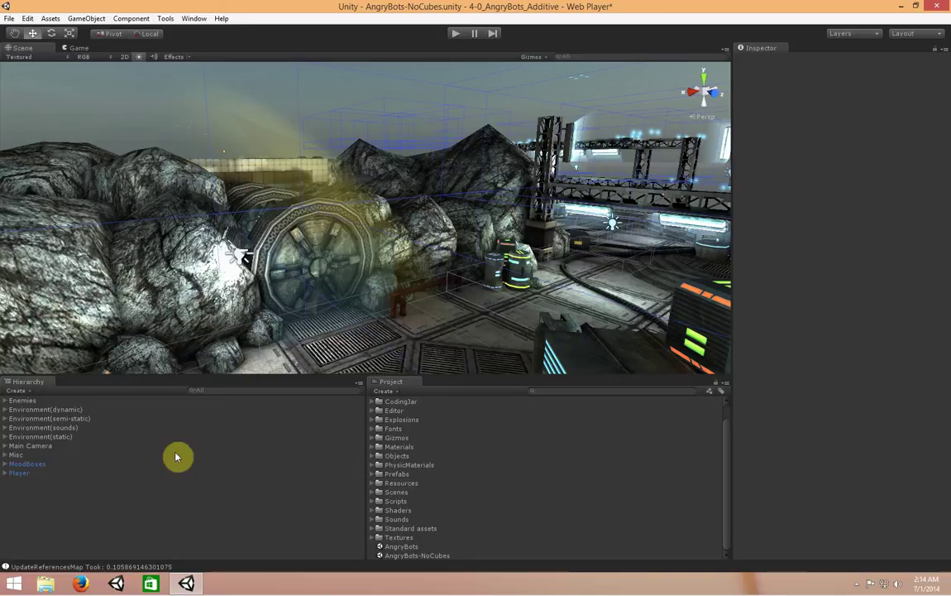
# Put the Enemies group into a new Coding Jar SubScene object.
pyautogui.click(23, 401)
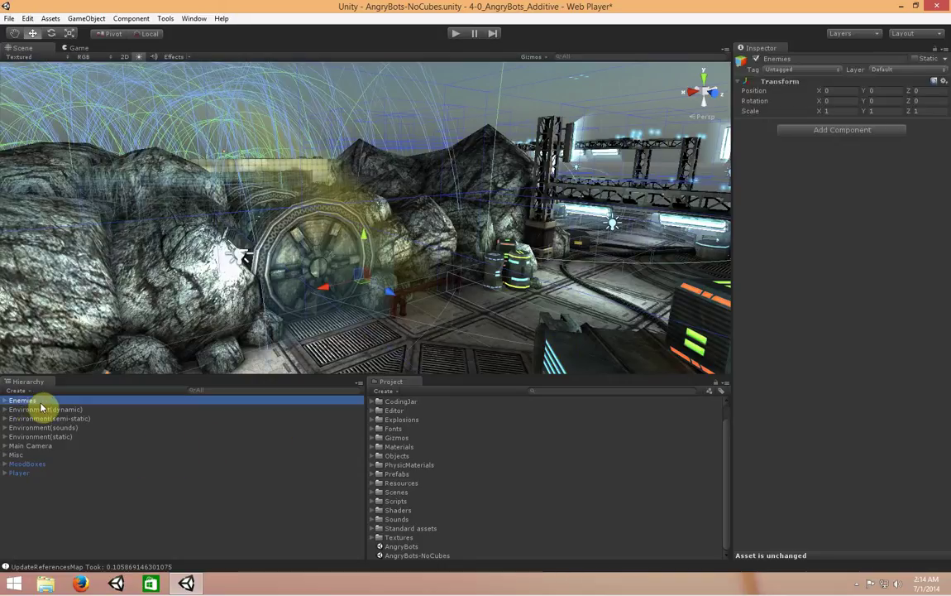
pyautogui.click(102, 20)
pyautogui.moveTo(124, 44)
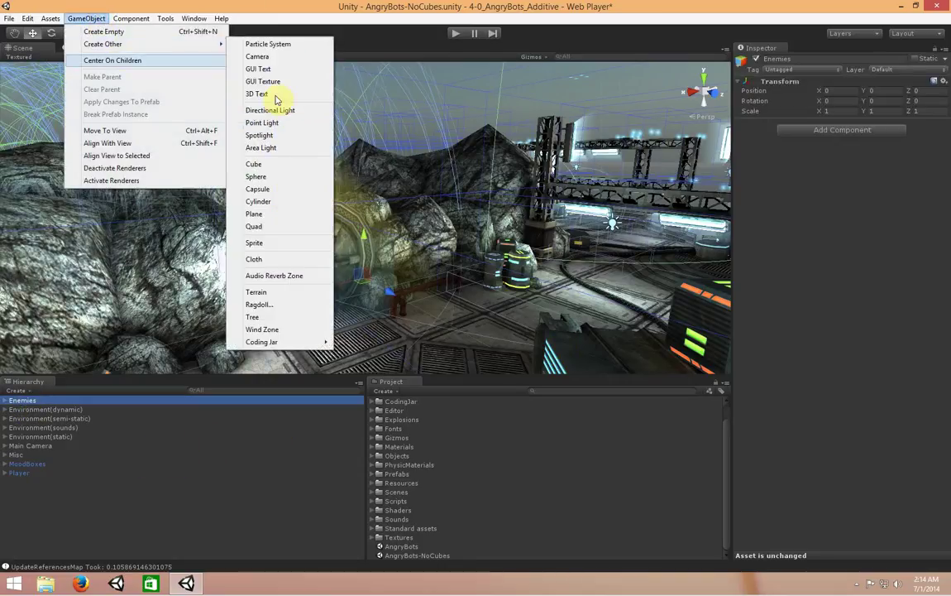
pyautogui.click(383, 342)
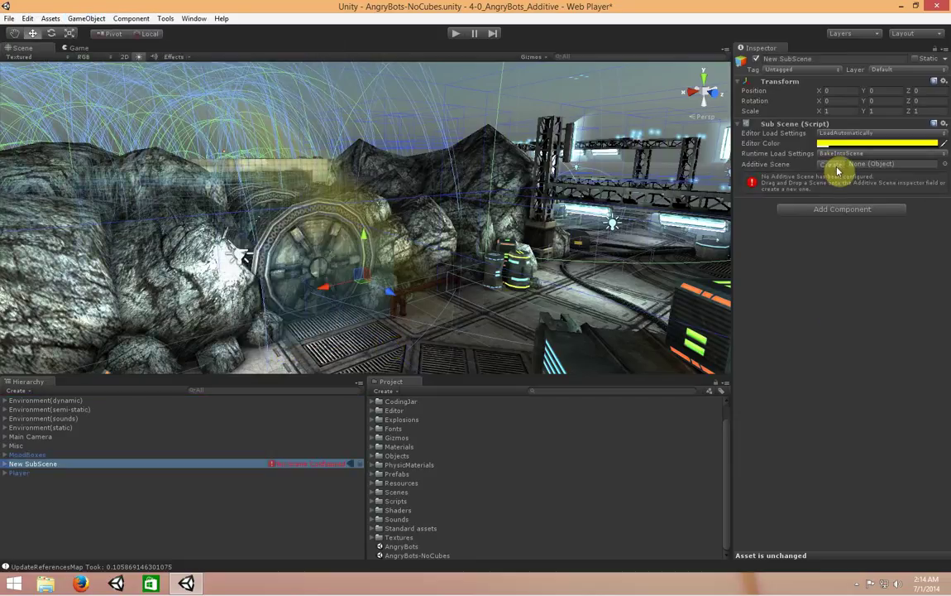
# Create the SubScene's additive scene file as Enemies in a new Subscenes folder inside Assets/Scenes.
pyautogui.click(836, 164)
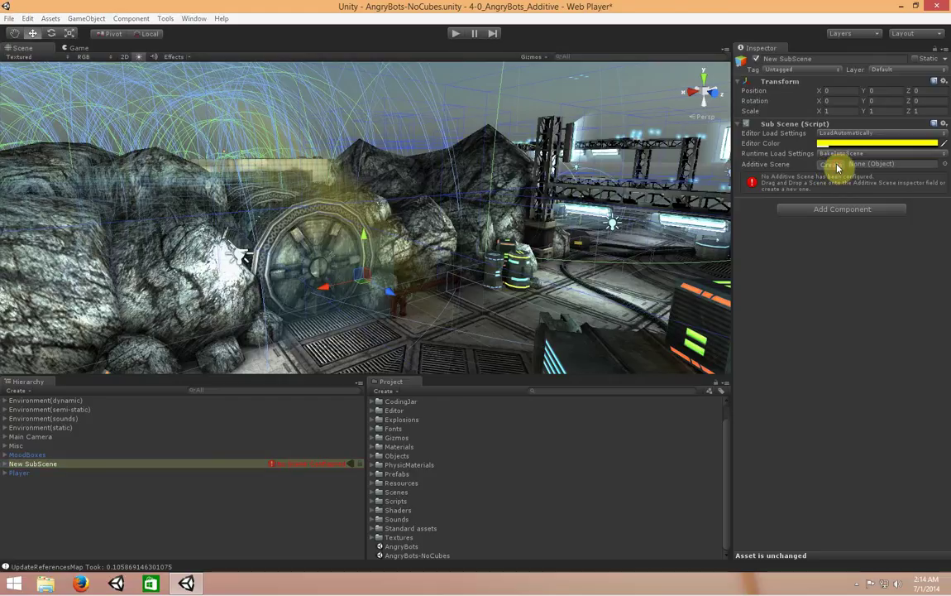
pyautogui.click(179, 177)
pyautogui.scroll(-2, 186, 190)
pyautogui.doubleClick(148, 161)
pyautogui.rightClick(156, 225)
pyautogui.moveTo(240, 340)
pyautogui.click(289, 341)
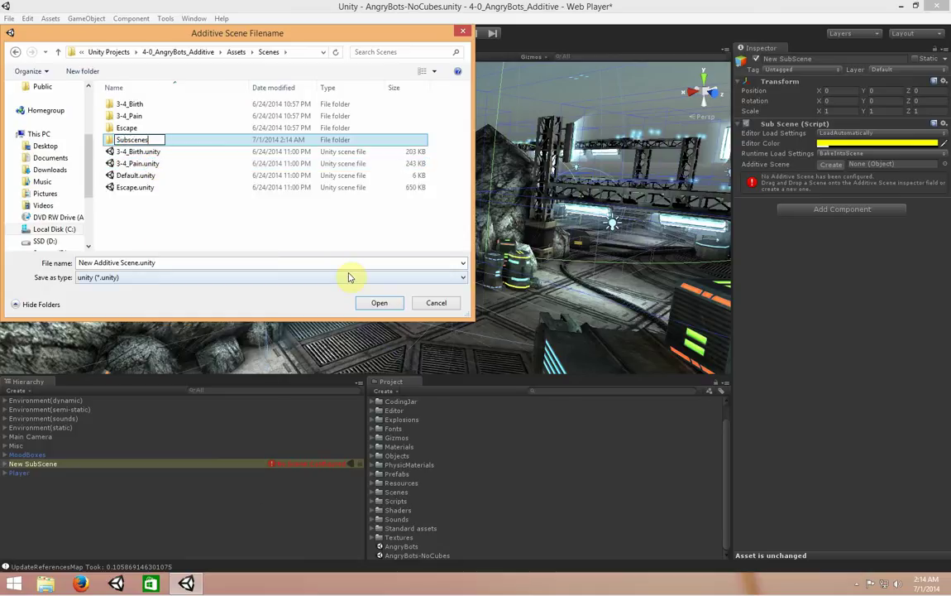
pyautogui.press('Return')
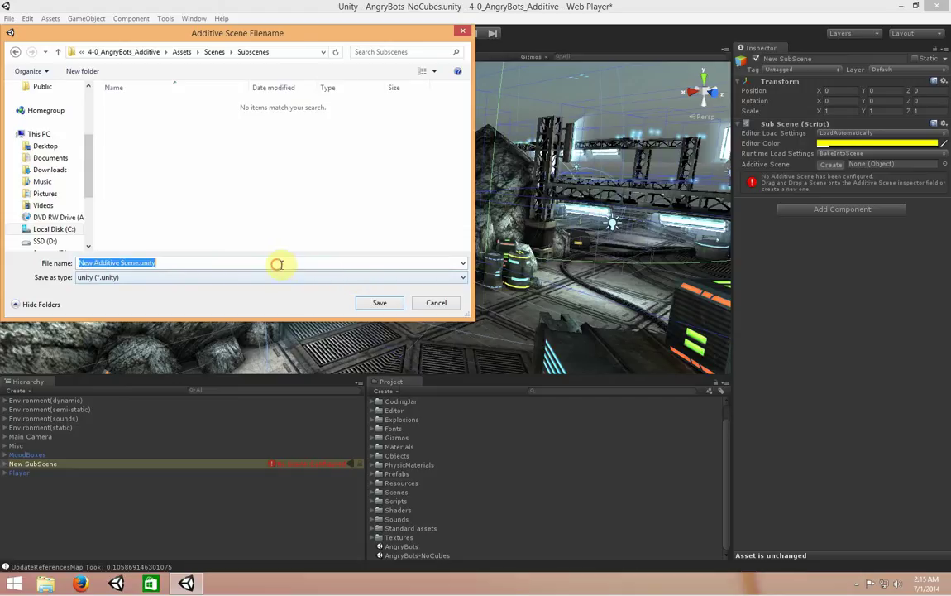
pyautogui.write('Enemies')
pyautogui.press('Return')
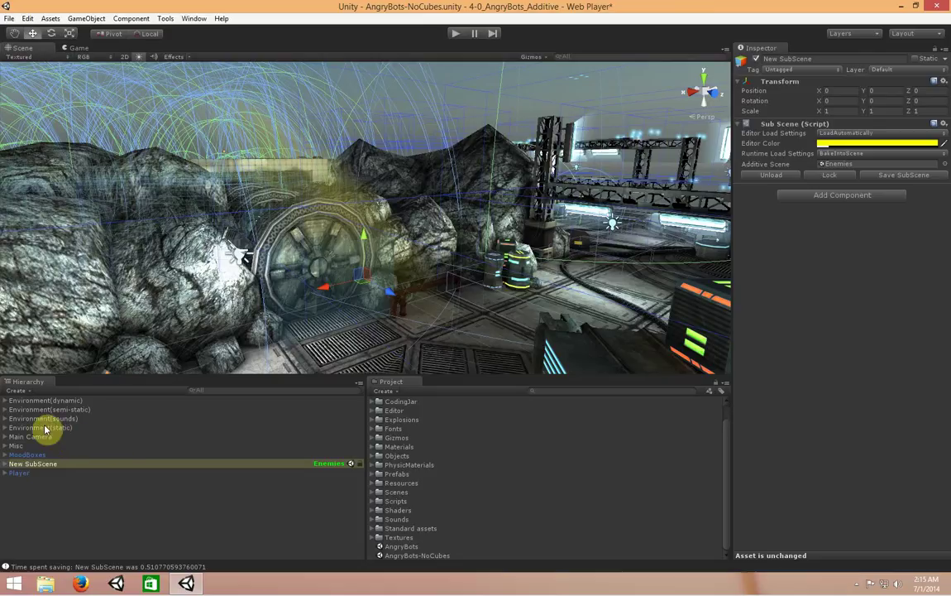
# Put the Environment(semi-static) group into a new Coding Jar SubScene object.
pyautogui.click(76, 409)
pyautogui.click(81, 19)
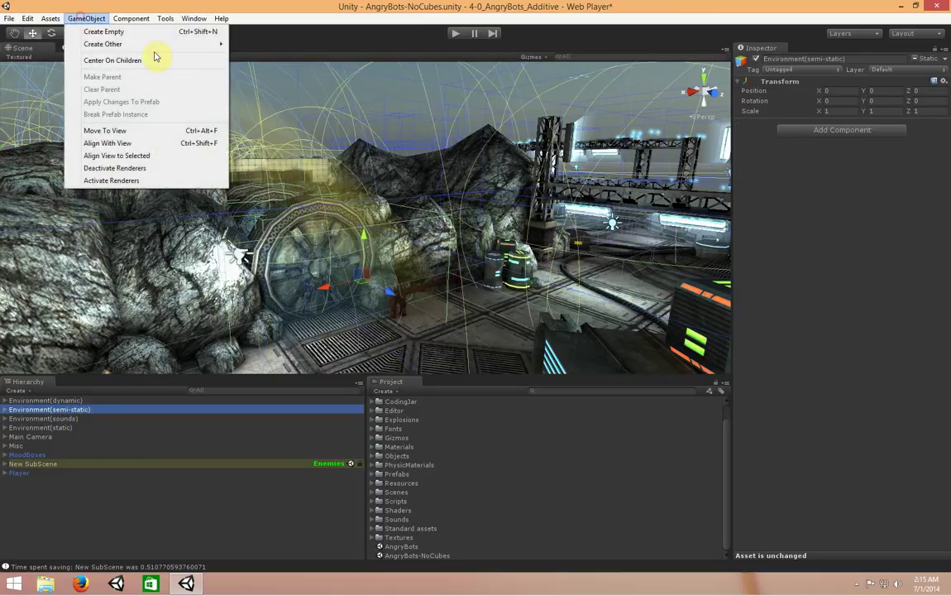
pyautogui.moveTo(149, 45)
pyautogui.moveTo(270, 347)
pyautogui.click(374, 341)
# Create the semi-static SubScene's additive scene file as Semi-Static in the Scenes/Subscenes folder.
pyautogui.click(831, 163)
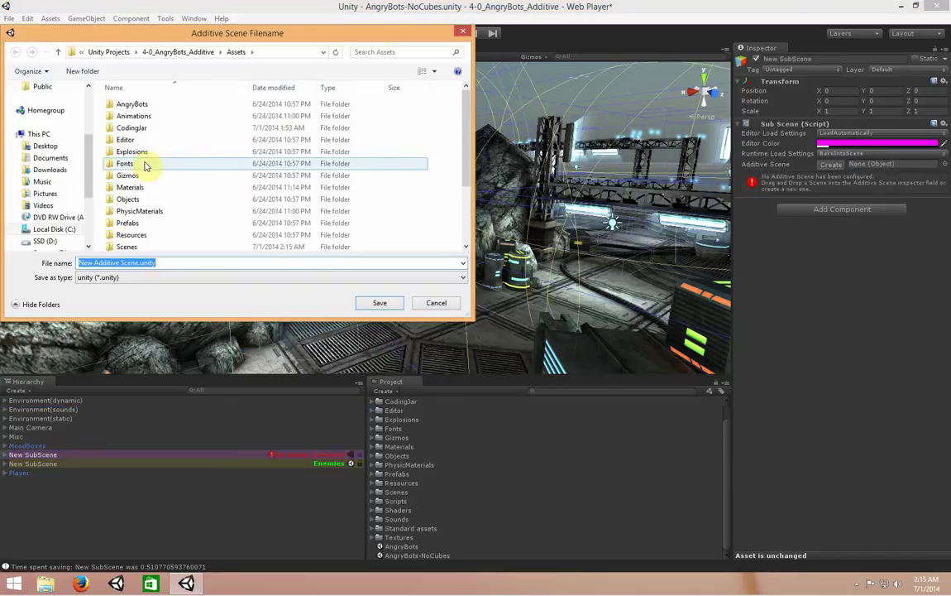
pyautogui.doubleClick(126, 246)
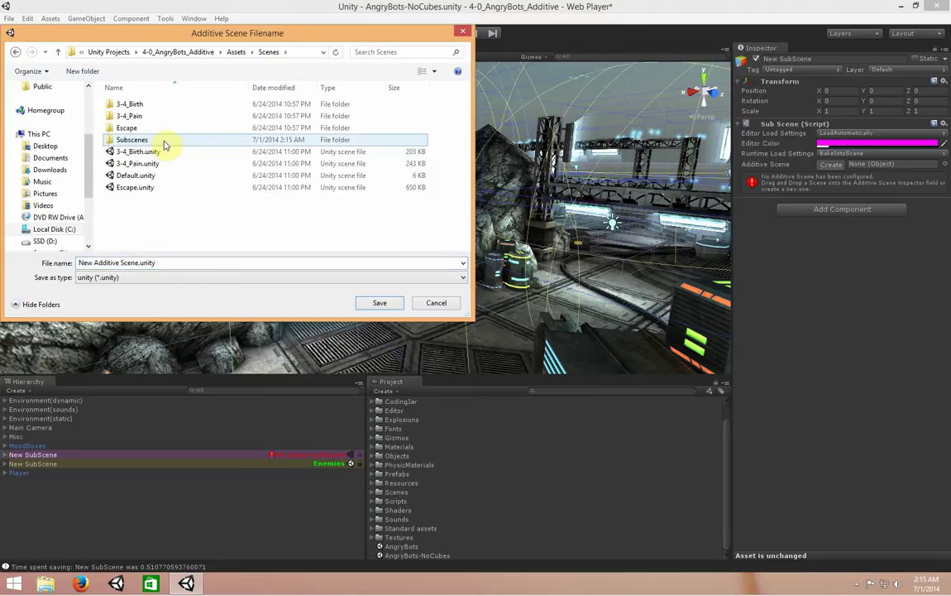
pyautogui.doubleClick(159, 138)
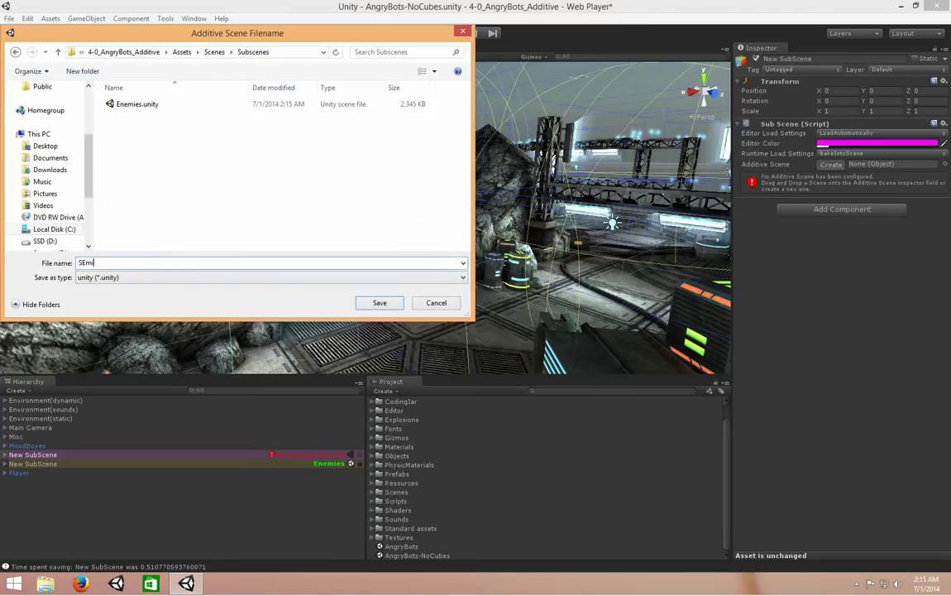
pyautogui.write('Semi-Static')
pyautogui.press('Return')
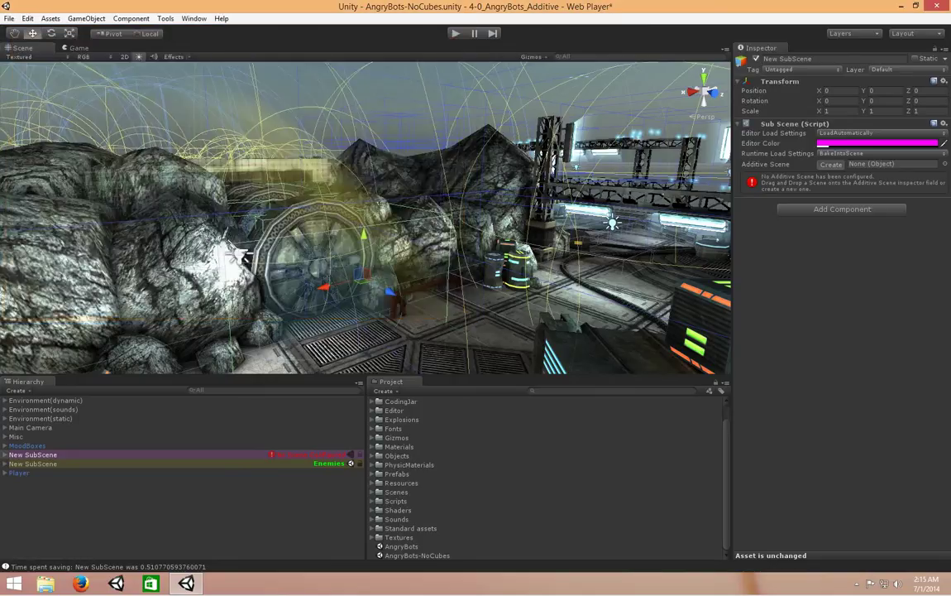
# Put the Environment(sounds) group into a new Coding Jar SubScene object.
pyautogui.click(67, 416)
pyautogui.click(86, 19)
pyautogui.moveTo(158, 48)
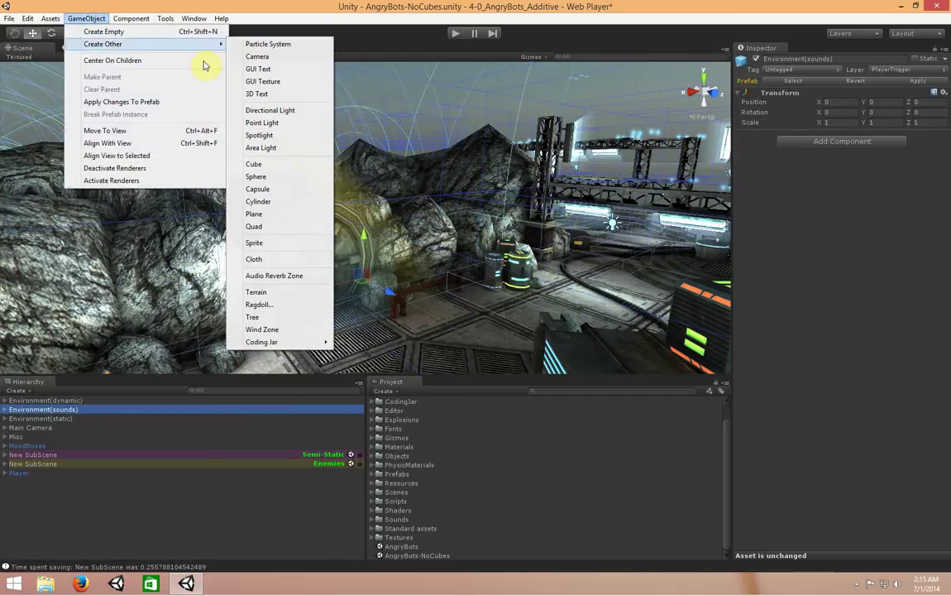
pyautogui.moveTo(273, 341)
pyautogui.click(364, 340)
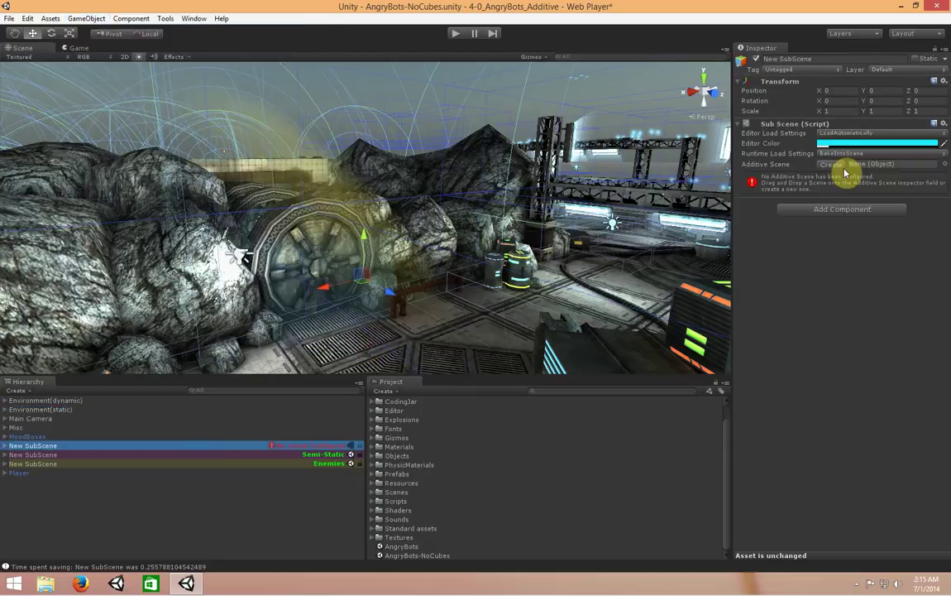
# Create the sounds SubScene's additive scene file as Sounds in the Scenes/Subscenes folder.
pyautogui.click(837, 164)
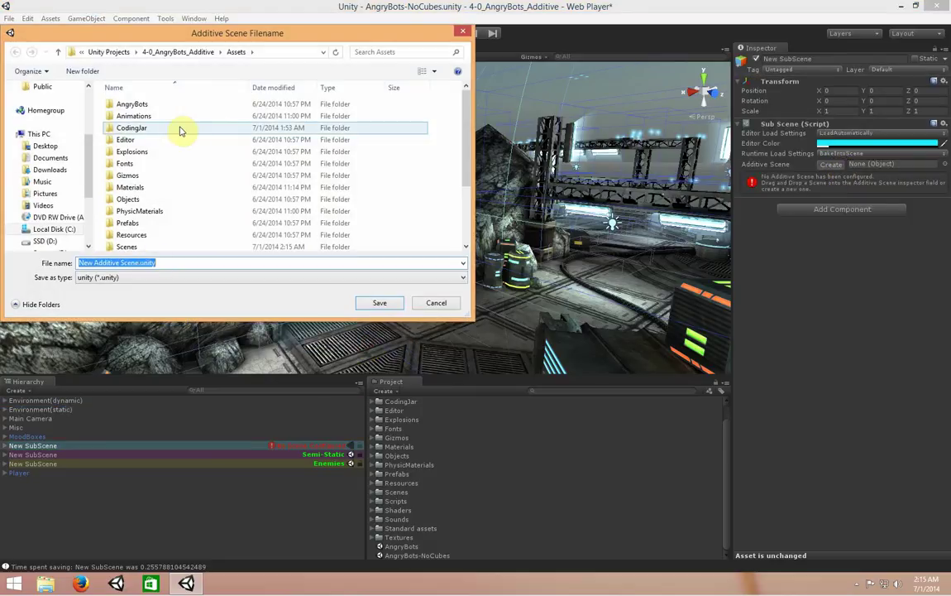
pyautogui.doubleClick(149, 247)
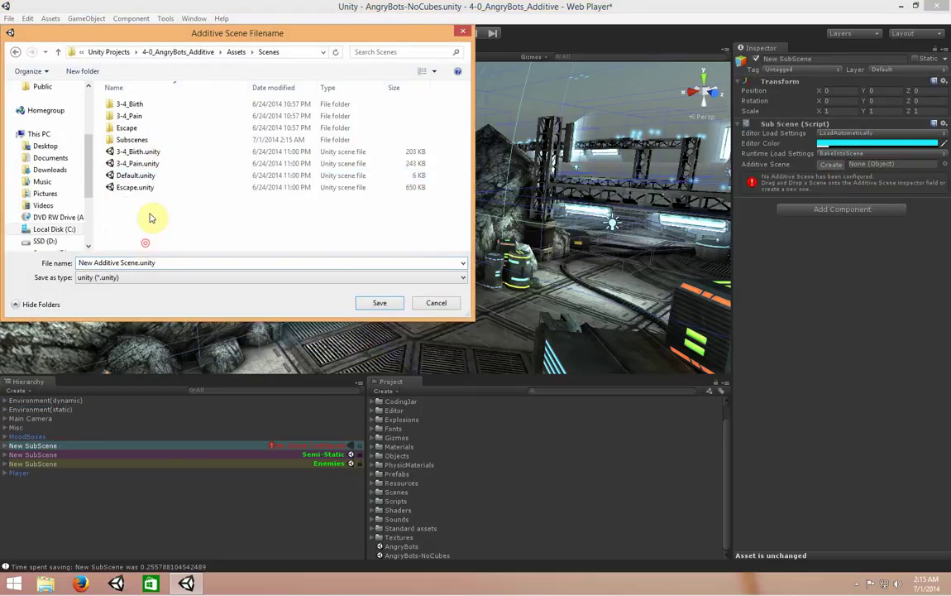
pyautogui.doubleClick(157, 143)
pyautogui.write('Sounds')
pyautogui.press('Return')
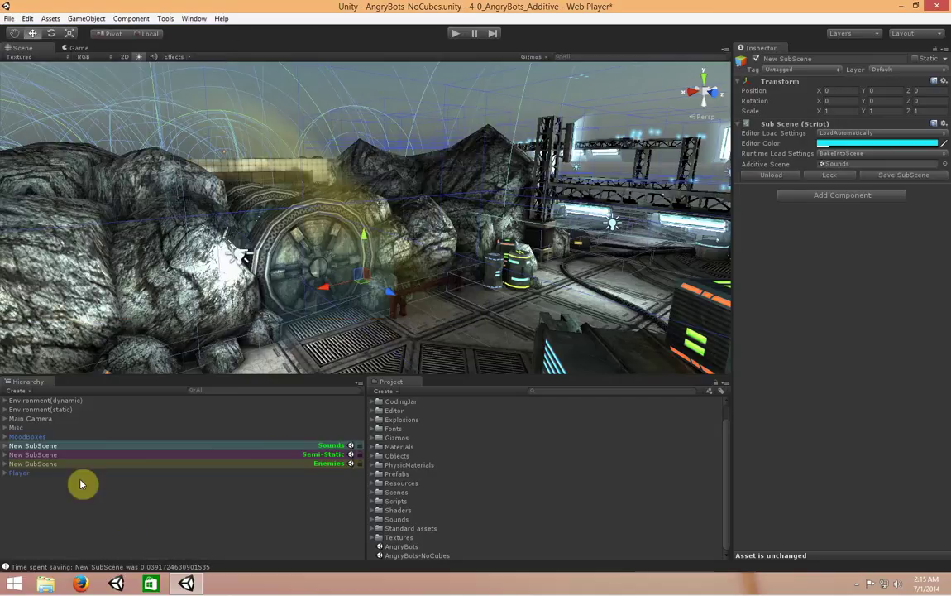
# Rename the SubScene objects linked to the Sounds and Enemies scenes as Sounds and Enemies.
pyautogui.click(68, 447)
pyautogui.press('Return')
pyautogui.press('Up')
pyautogui.press('Up')
pyautogui.press('F2')
pyautogui.write('Enemies')
pyautogui.press('Return')
# Rename the remaining New SubScene object as Semi-Static.
pyautogui.press('Down')
pyautogui.press('Down')
pyautogui.press('Down')
pyautogui.press('Down')
pyautogui.press('Down')
pyautogui.press('Down')
pyautogui.press('F2')
pyautogui.write('Semi-Static')
pyautogui.press('Return')
# Expand the Semi-Static, Sounds and Enemies SubScenes and examine the group nested inside each one.
pyautogui.press('Right')
pyautogui.click(6, 483)
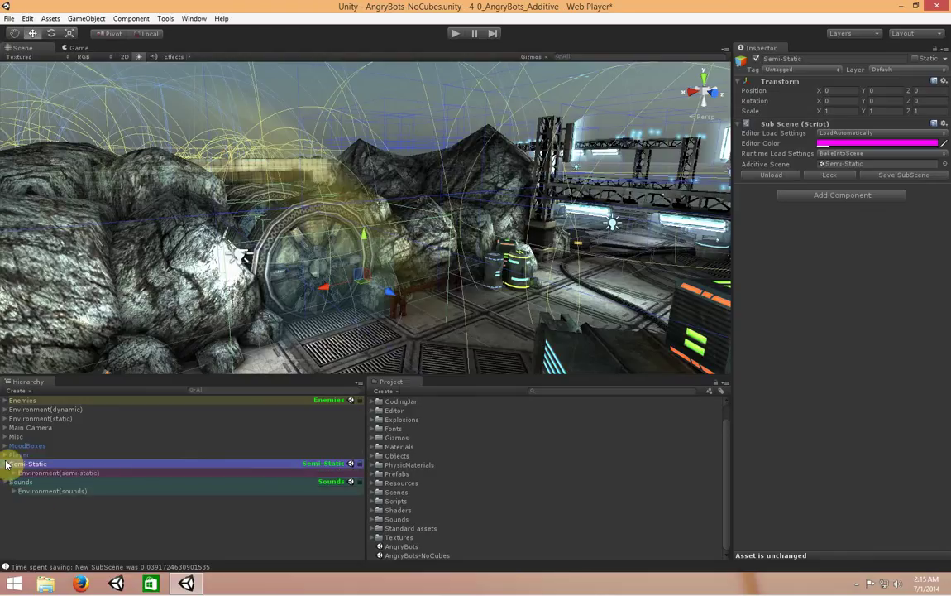
pyautogui.click(5, 401)
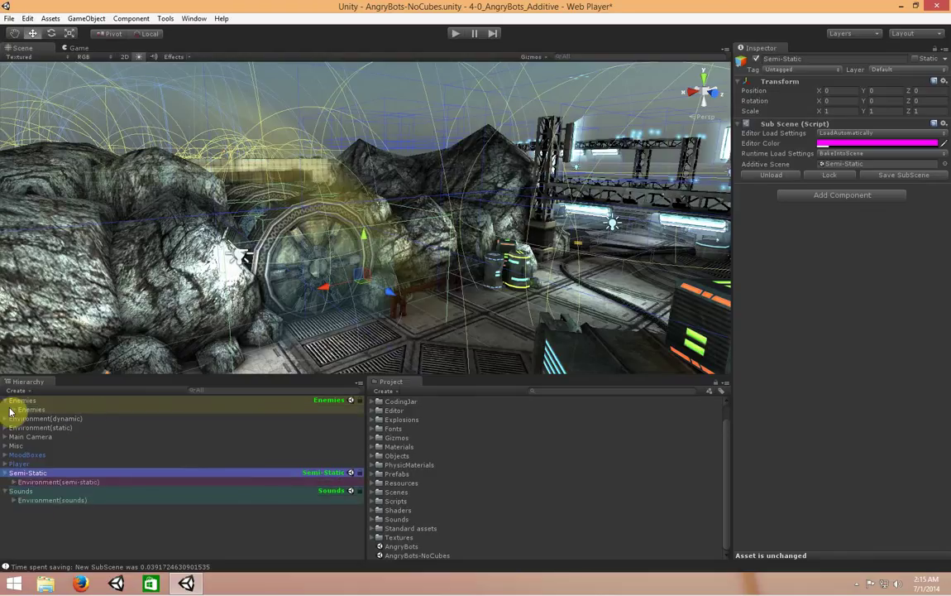
pyautogui.click(46, 402)
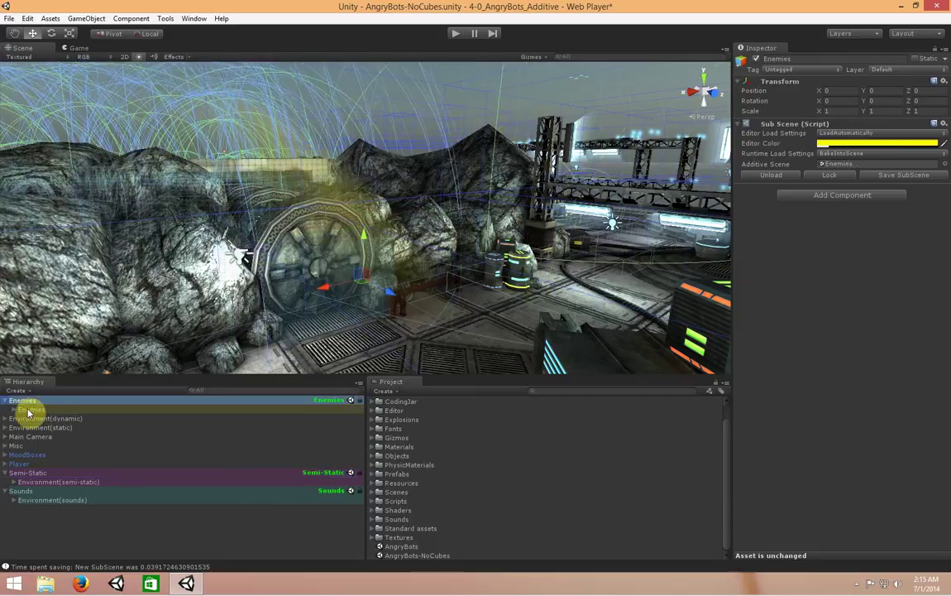
pyautogui.click(13, 410)
pyautogui.click(46, 410)
pyautogui.click(13, 410)
pyautogui.click(48, 482)
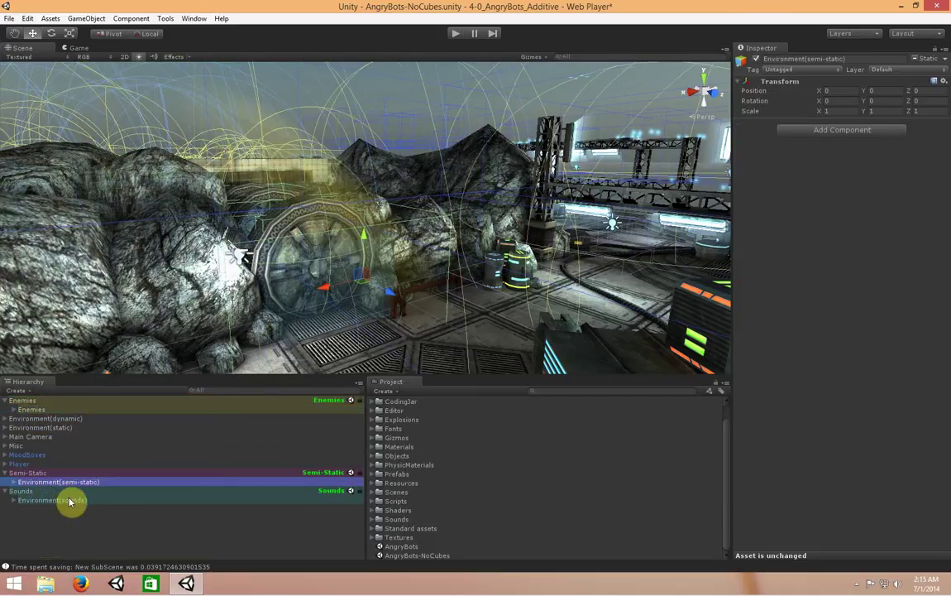
pyautogui.click(53, 499)
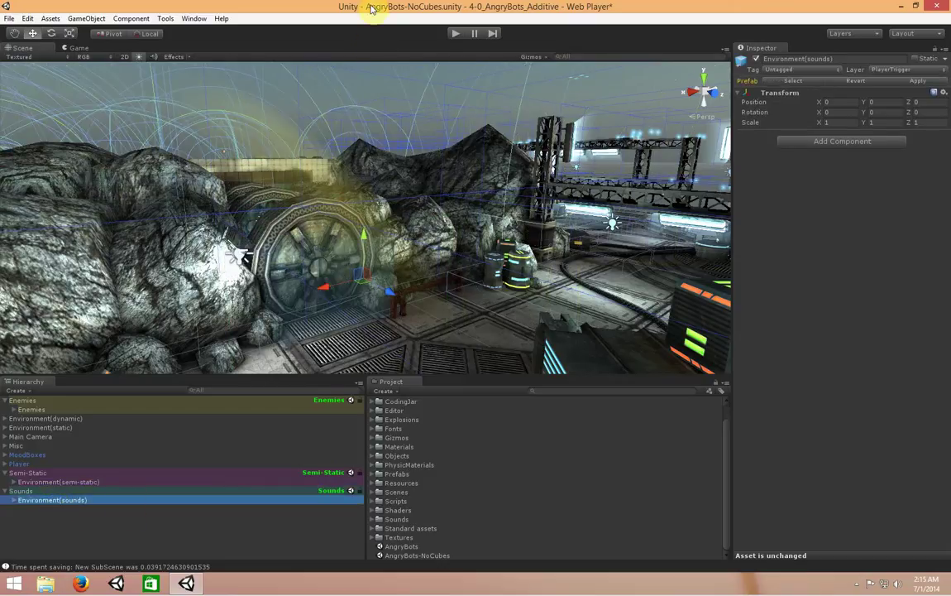
# Save the AngryBots-NoCubes scene together with its sub-scenes.
pyautogui.click(7, 18)
pyautogui.click(70, 59)
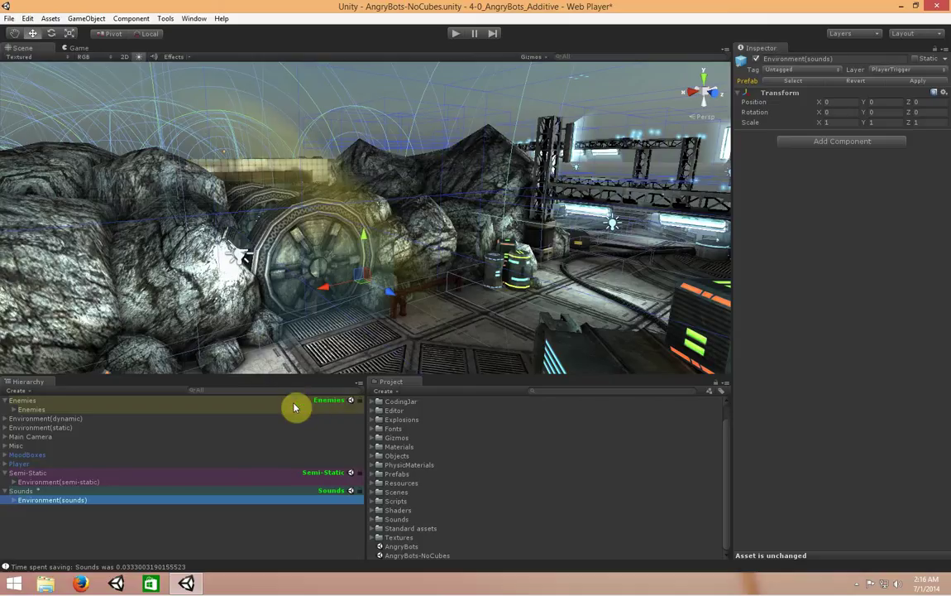
# Expand the project's Scenes/Subscenes folder and review its Enemies, Semi-Static and Sounds scene assets.
pyautogui.click(372, 492)
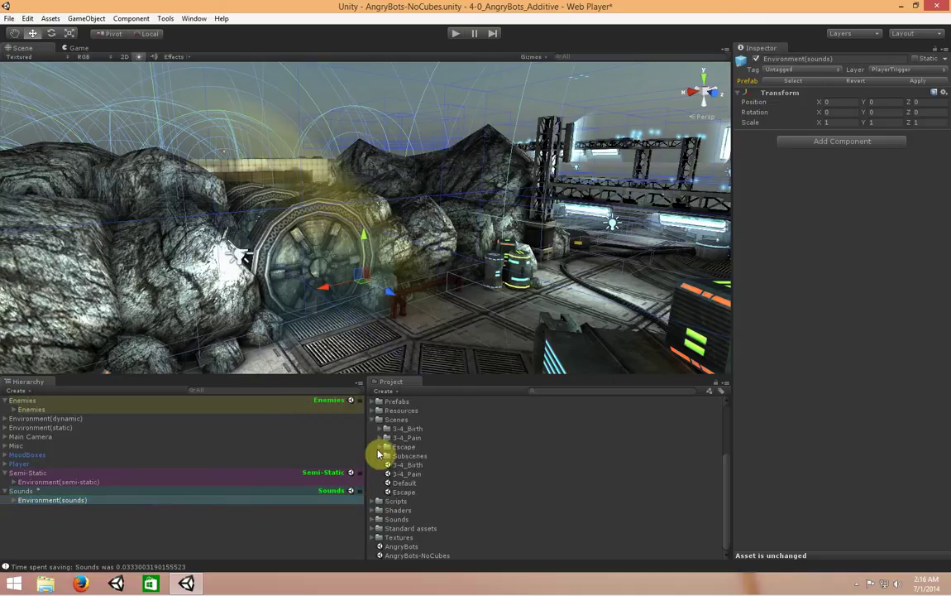
pyautogui.click(381, 457)
pyautogui.click(417, 464)
pyautogui.click(437, 474)
pyautogui.click(437, 483)
pyautogui.click(430, 466)
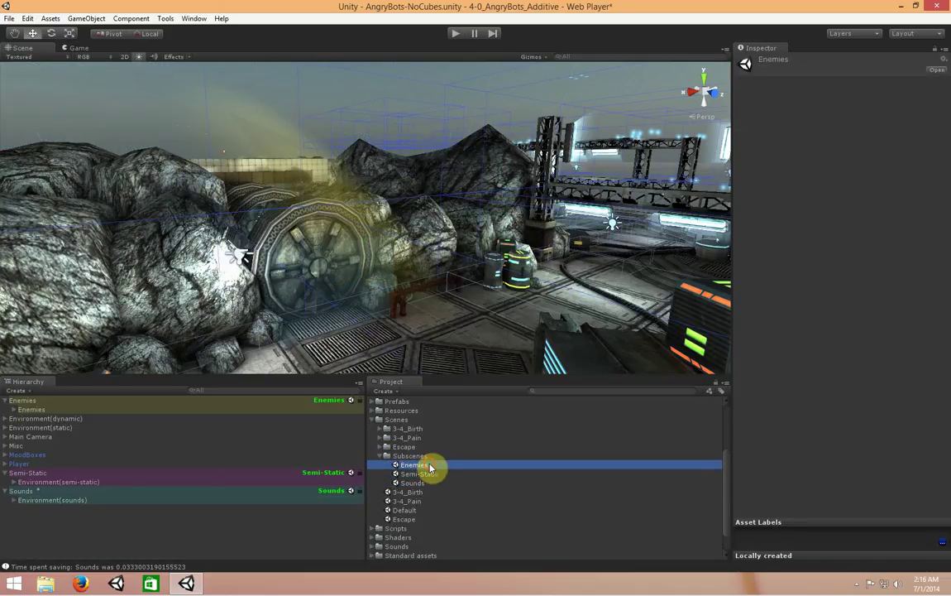
# Show the Enemies scene file in File Explorer and examine the sizes of the sub-scene files.
pyautogui.rightClick(427, 472)
pyautogui.click(510, 307)
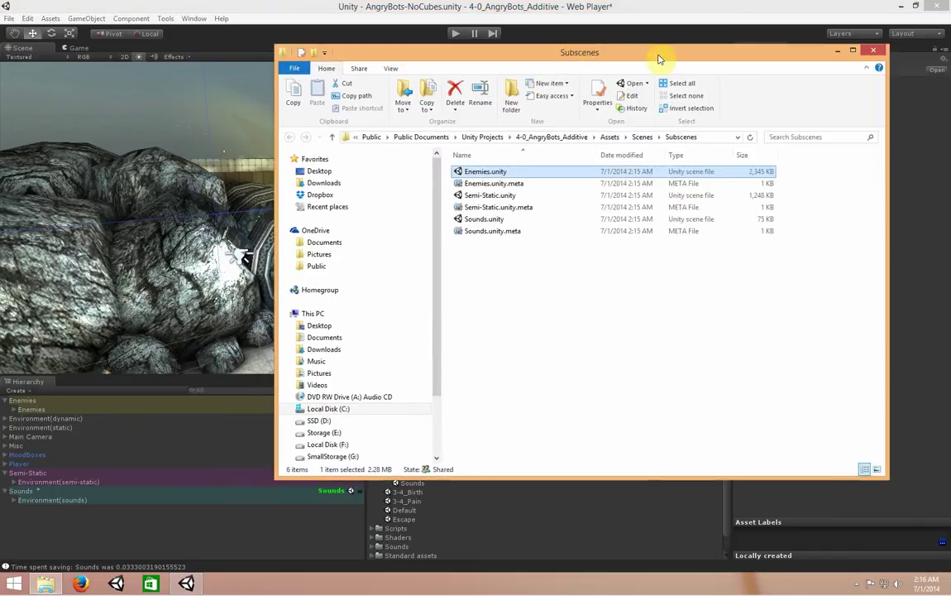
pyautogui.doubleClick(659, 59)
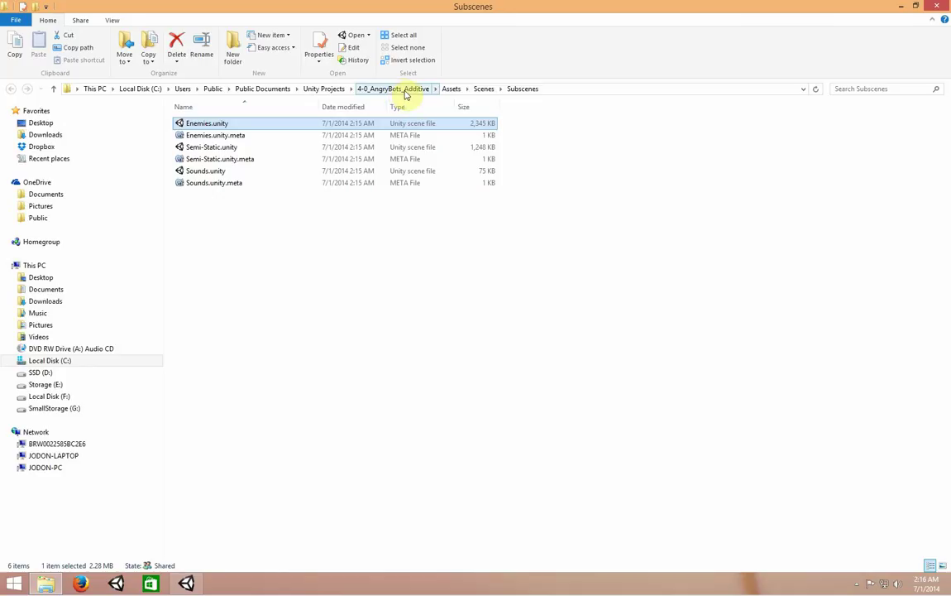
# Compare the file sizes of AngryBots-NoCubes.unity and AngryBots.unity in the Assets folder, then close File Explorer.
pyautogui.click(451, 89)
pyautogui.scroll(-1, 509, 347)
pyautogui.click(254, 341)
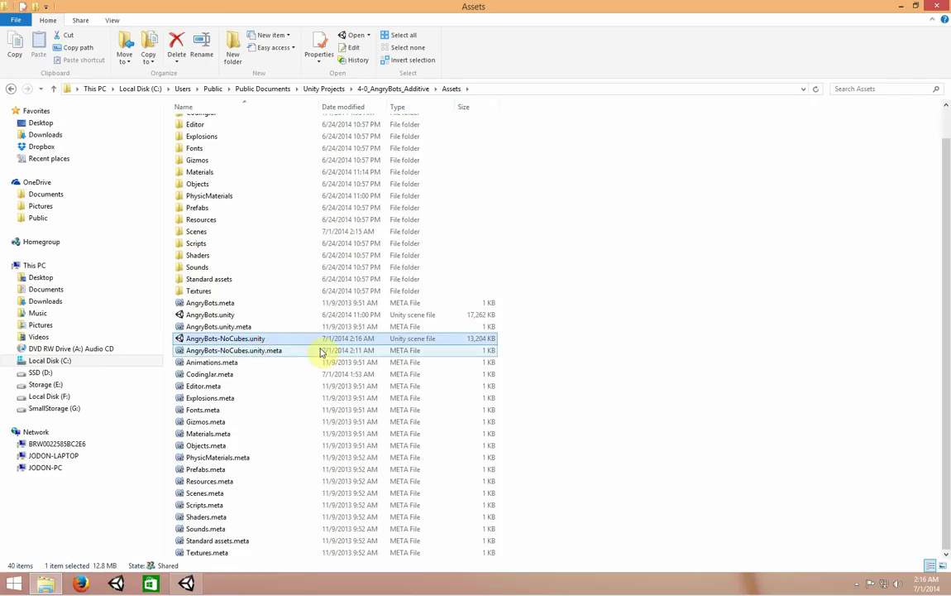
pyautogui.click(212, 315)
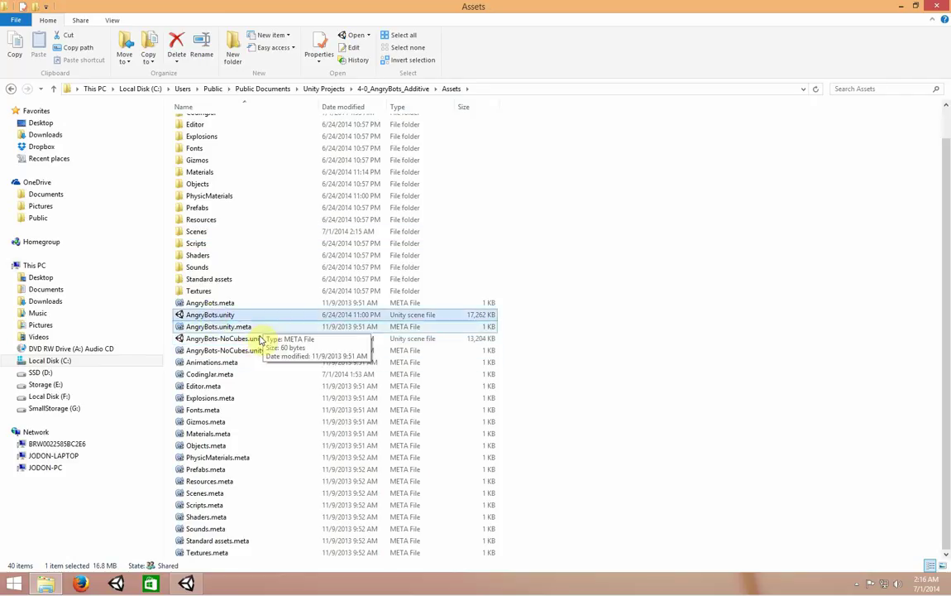
pyautogui.click(932, 10)
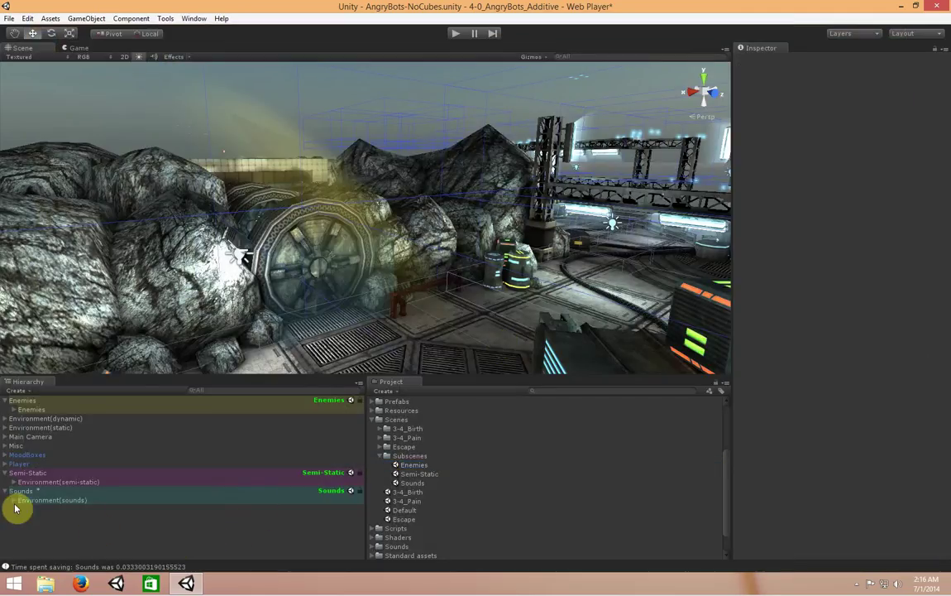
# Collapse the Sounds SubScene, expand Environment(semi-static) under Semi-Static and examine its Babel object in the scene.
pyautogui.click(4, 474)
pyautogui.click(5, 482)
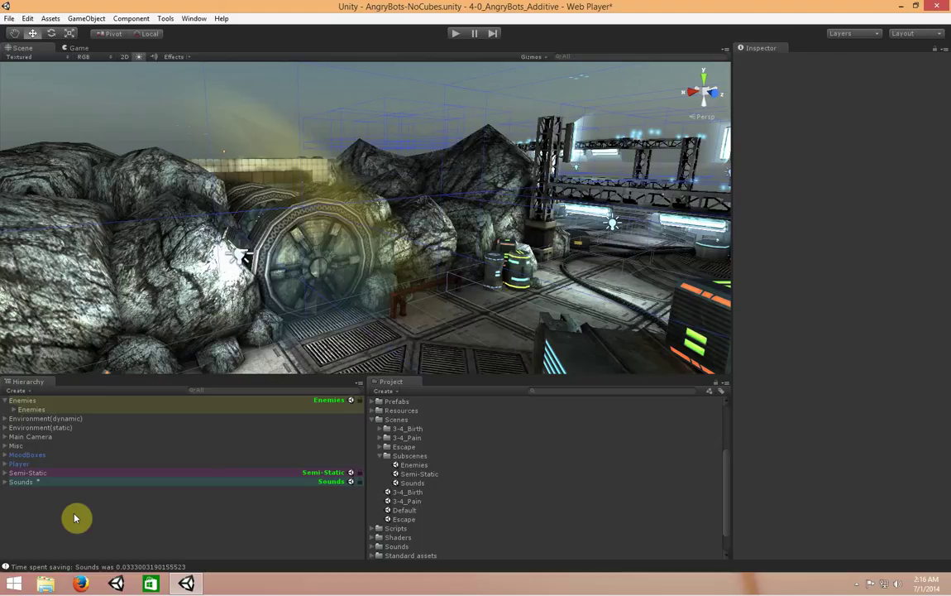
pyautogui.click(4, 473)
pyautogui.click(81, 483)
pyautogui.click(14, 483)
pyautogui.click(50, 492)
pyautogui.press('alt')
pyautogui.keyDown('alt'); pyautogui.moveTo(346, 296); pyautogui.dragTo(265, 300); pyautogui.keyUp('alt')
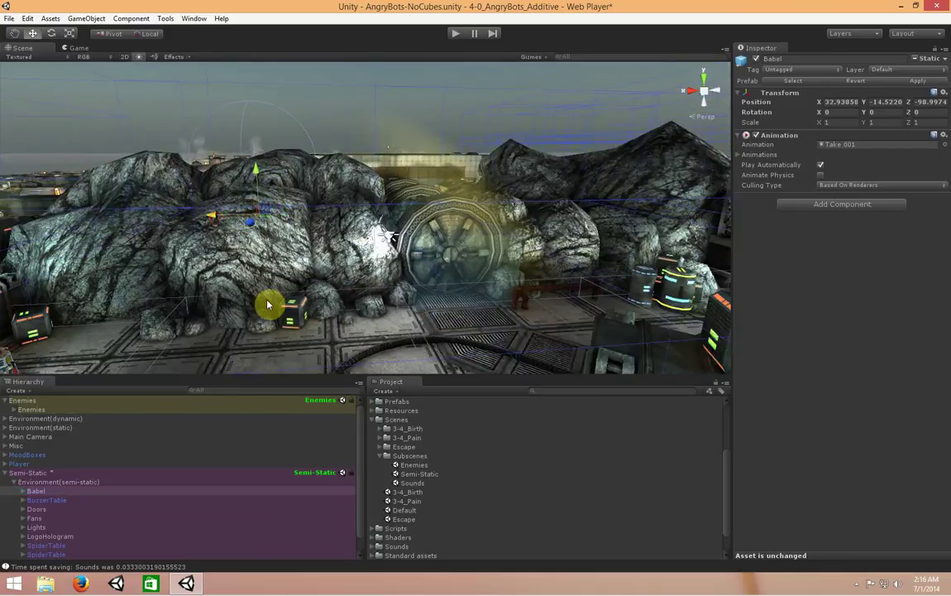
# Collapse Environment(dynamic) and examine the Semi-Static SubScene's BuzzerTable and Doors objects, framing Doors in the scene.
pyautogui.click(400, 272)
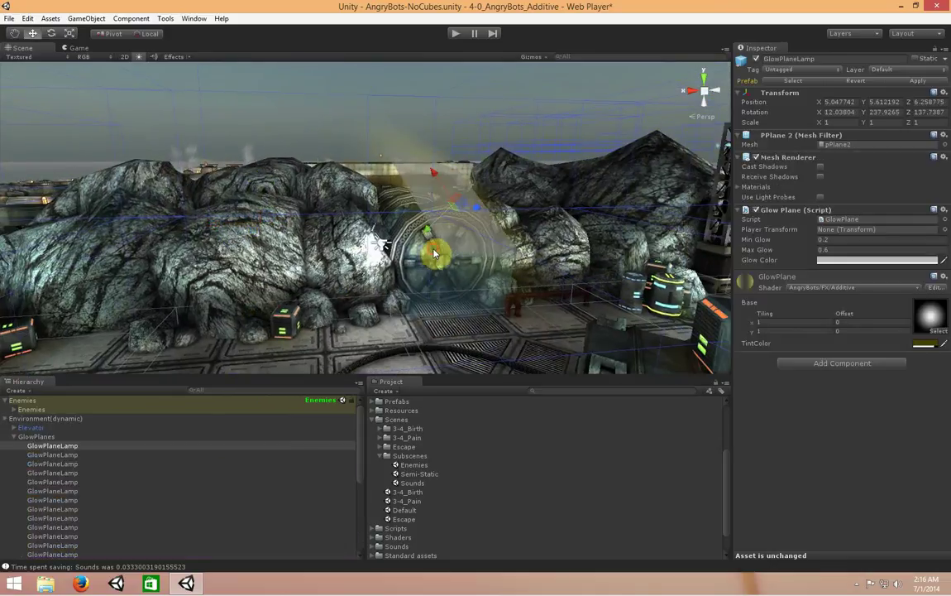
pyautogui.click(8, 420)
pyautogui.click(52, 493)
pyautogui.click(57, 500)
pyautogui.doubleClick(52, 510)
pyautogui.keyDown('alt'); pyautogui.moveTo(494, 280); pyautogui.dragTo(585, 327); pyautogui.keyUp('alt')
pyautogui.scroll(3, 587, 331)
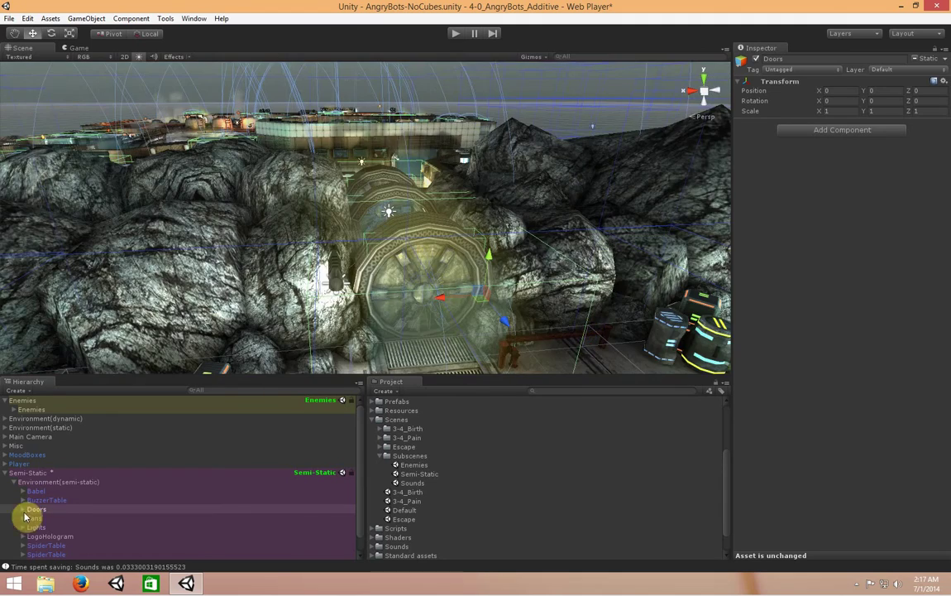
# Expand Doors in the Semi-Static SubScene and raise its DoorsAirlock group to a Y position of 5.830528.
pyautogui.click(23, 508)
pyautogui.click(68, 518)
pyautogui.moveTo(488, 258); pyautogui.dragTo(499, 159)
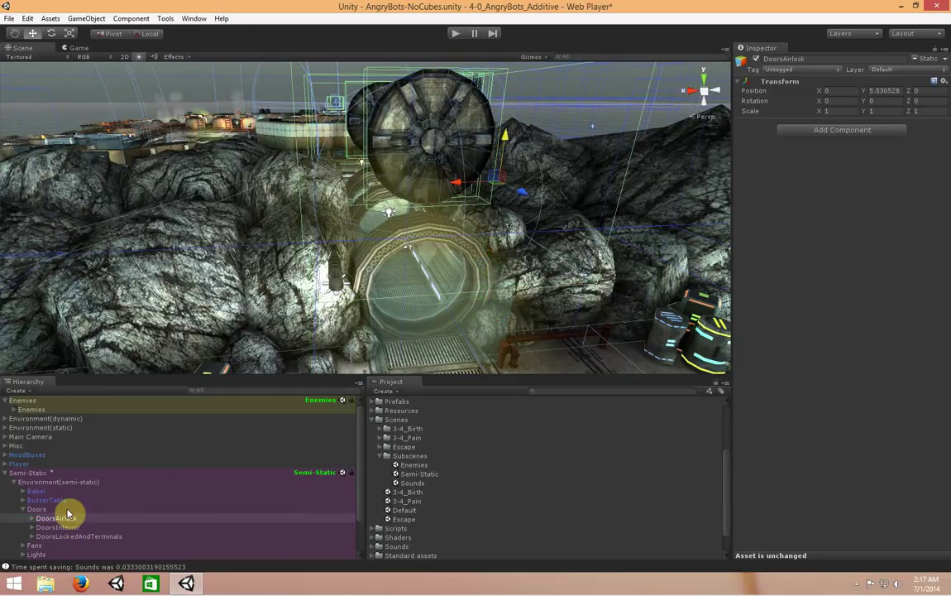
# Examine the Semi-Static object's Sub Scene settings, collapse its Doors and Environment(semi-static) hierarchy, and clear the selection.
pyautogui.click(51, 476)
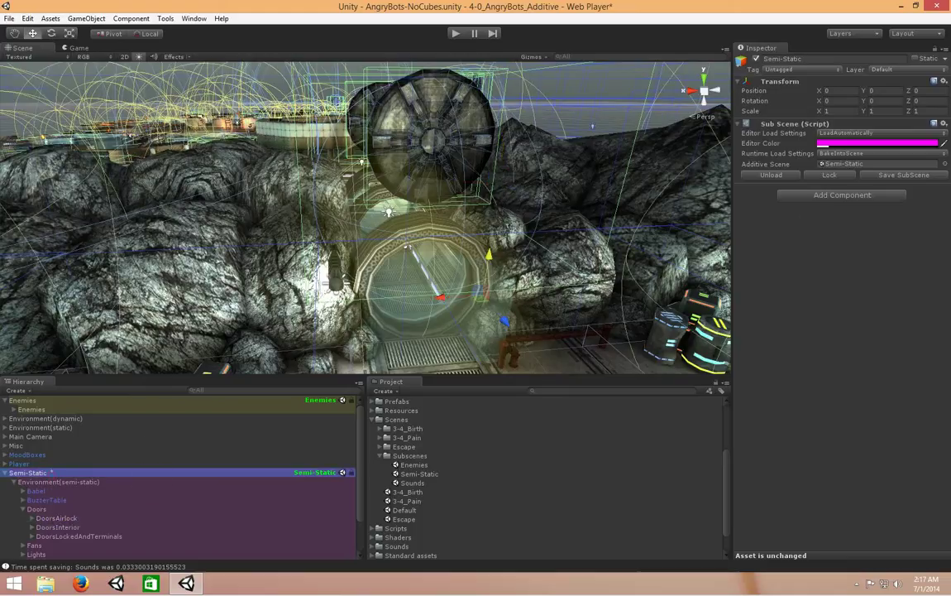
pyautogui.click(24, 509)
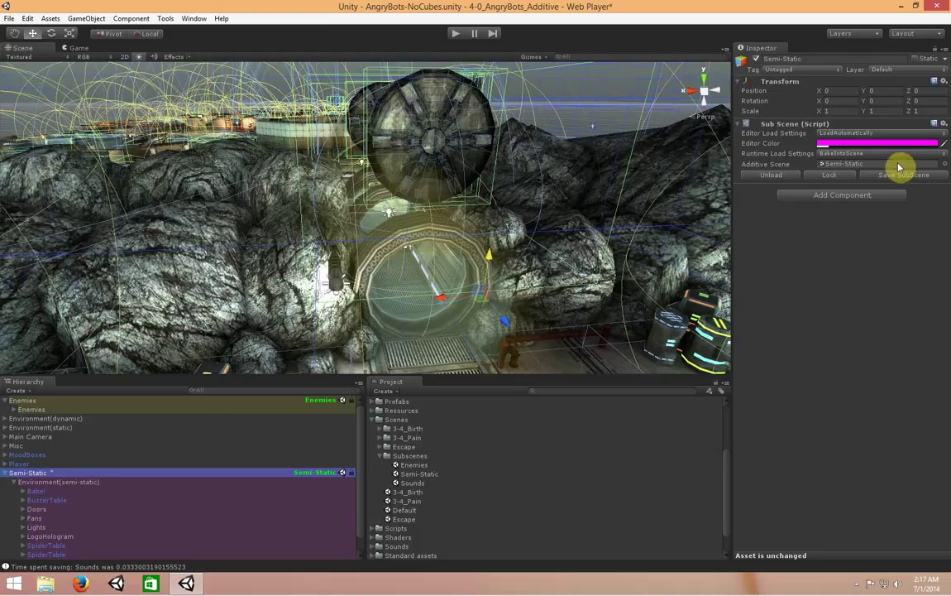
pyautogui.click(13, 482)
pyautogui.click(4, 473)
pyautogui.click(168, 510)
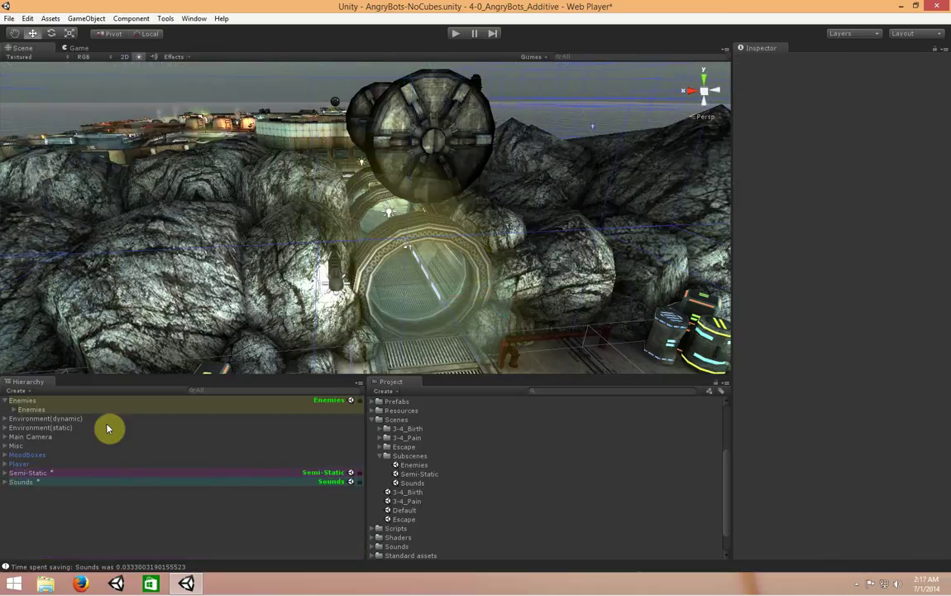
# Inspect the raised airlock door in the scene, undo the DoorsAirlock move, and collapse the Semi-Static SubScene with nothing selected.
pyautogui.moveTo(297, 260); pyautogui.dragTo(331, 250, button='right')
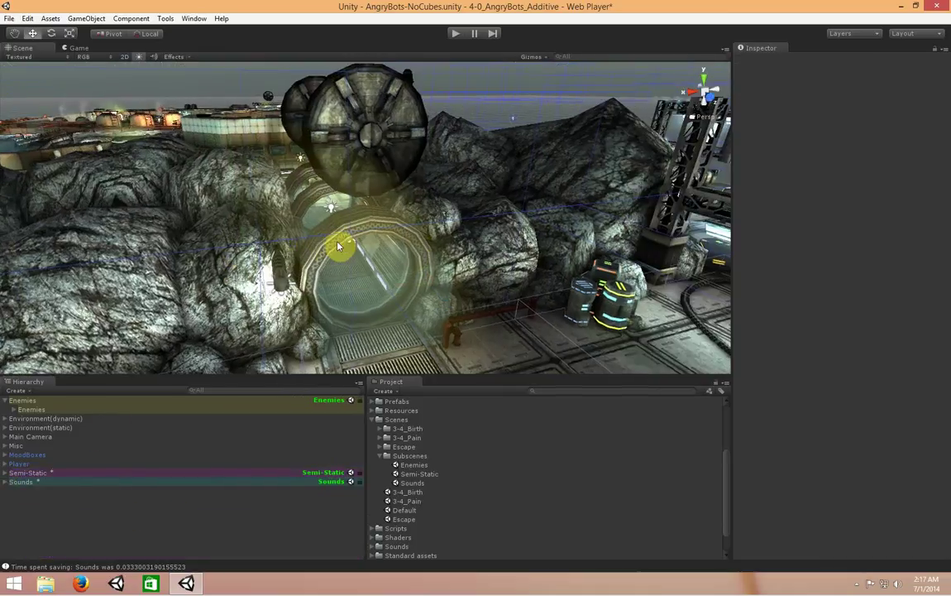
pyautogui.moveTo(207, 240); pyautogui.dragTo(216, 157, button='right')
pyautogui.click(365, 238)
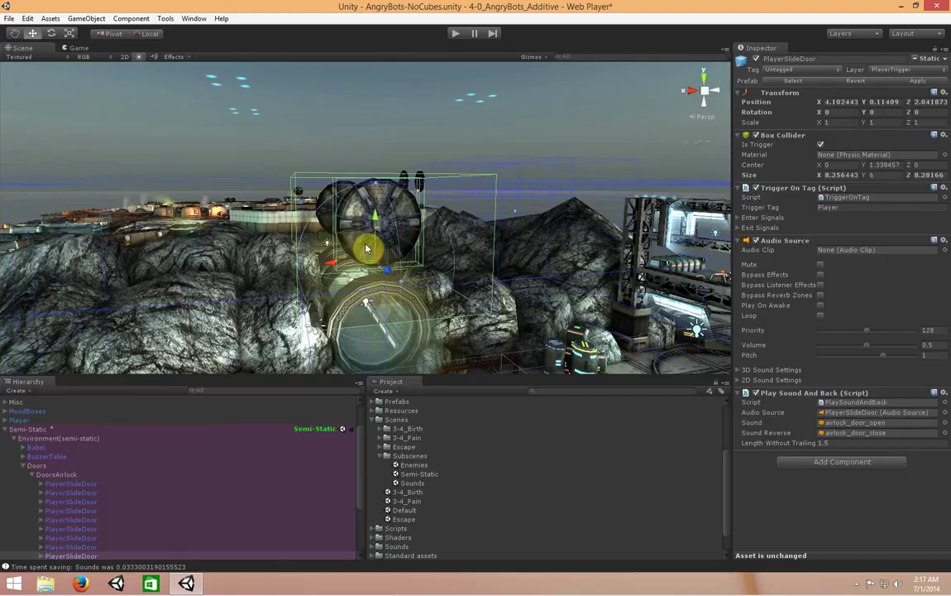
pyautogui.click(424, 194)
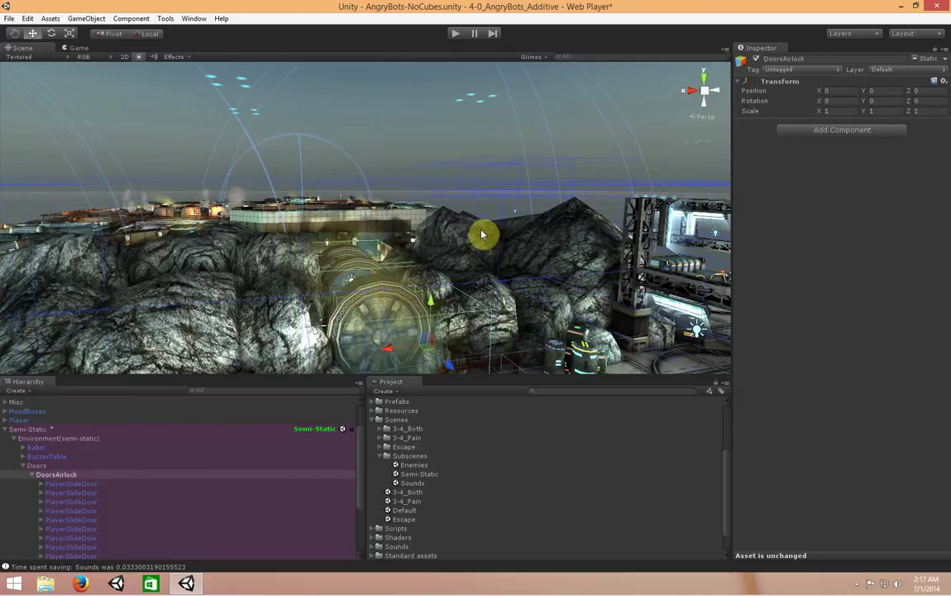
pyautogui.click(7, 430)
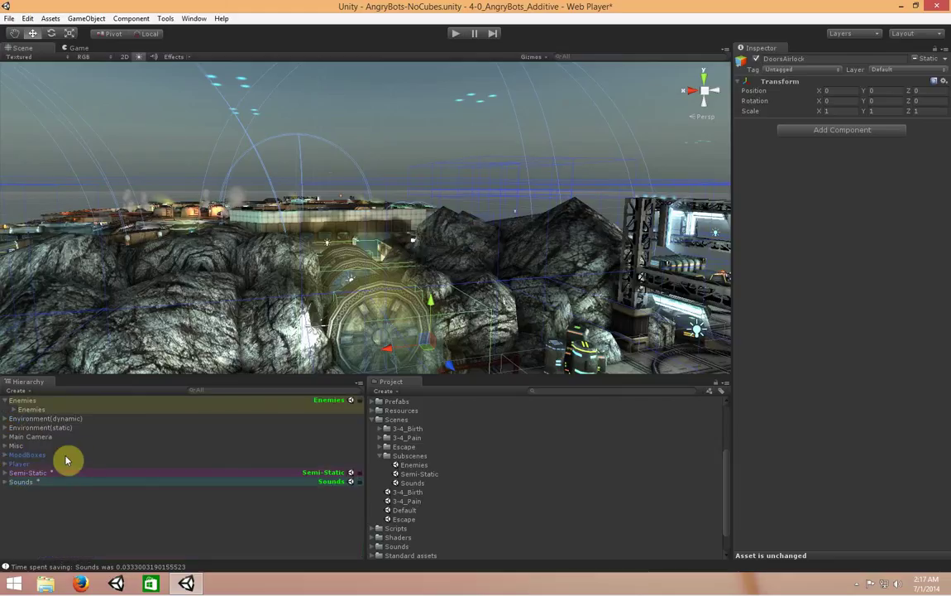
pyautogui.click(147, 533)
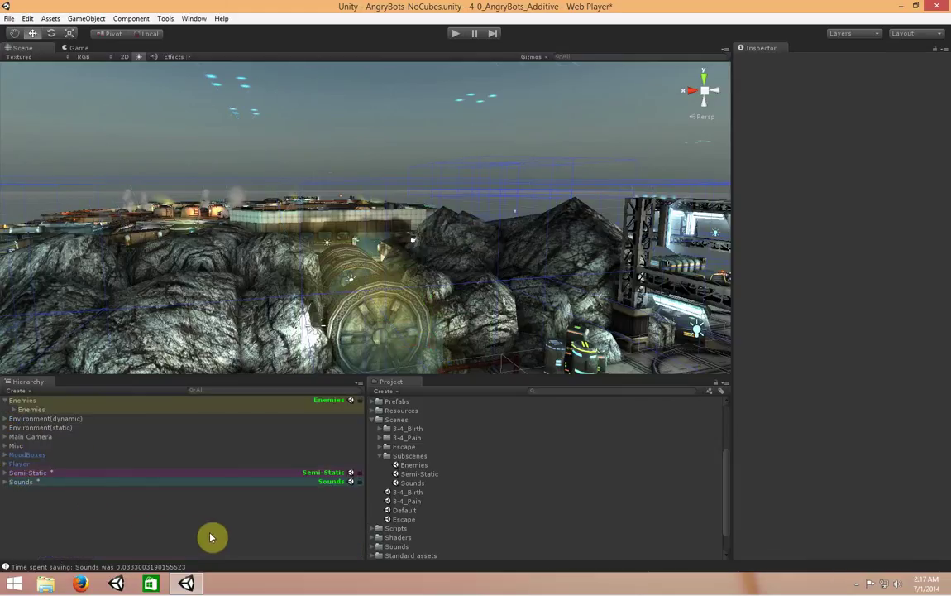